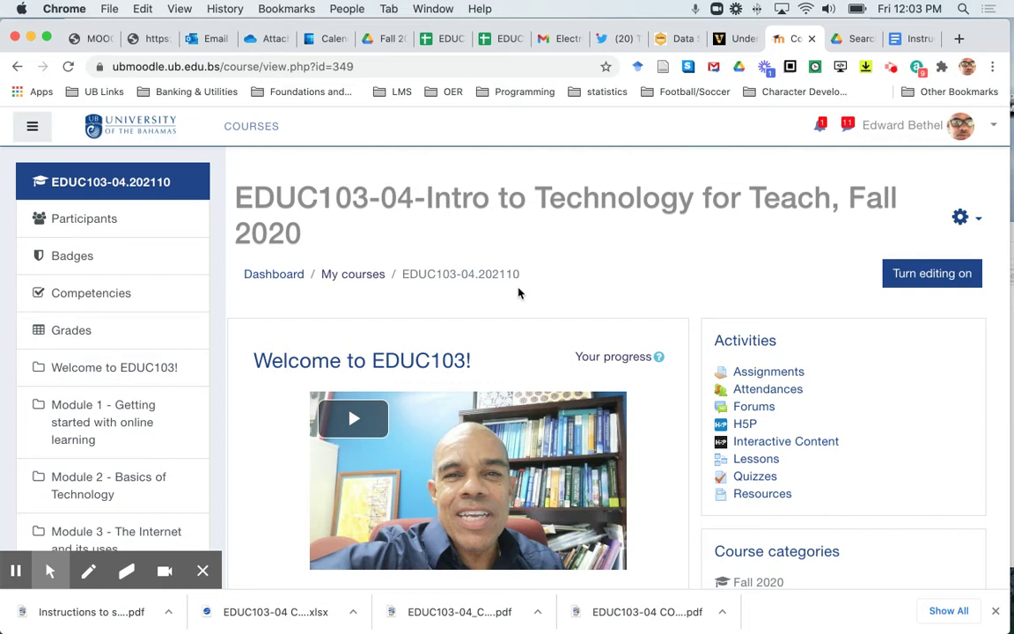
Look over the EDUC103 course page and open its Edit settings form
scroll(518, 293, down, 6)
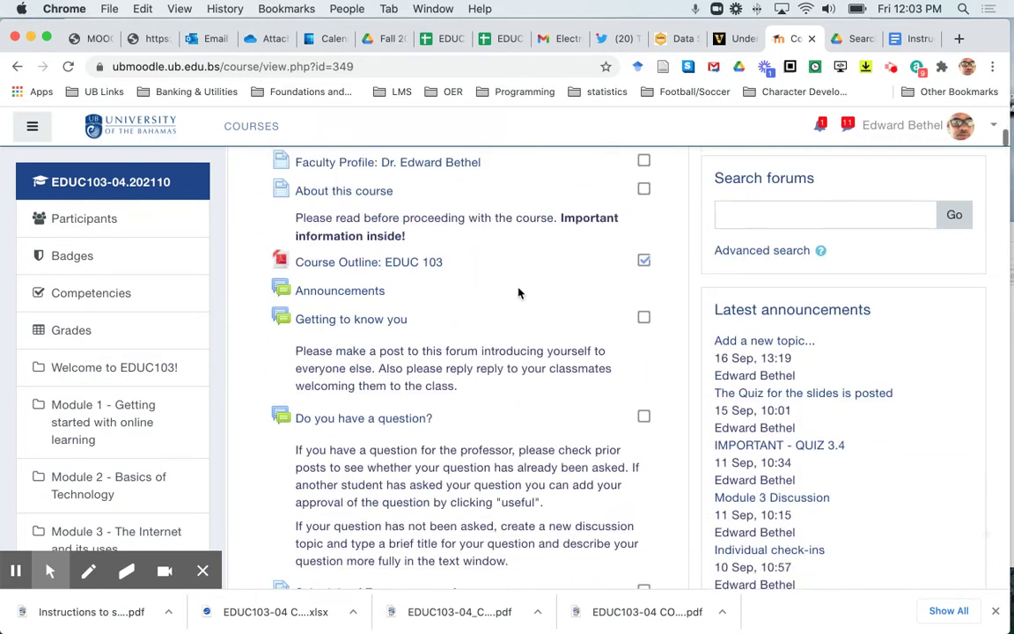
scroll(518, 293, down, 5)
scroll(519, 293, up, 6)
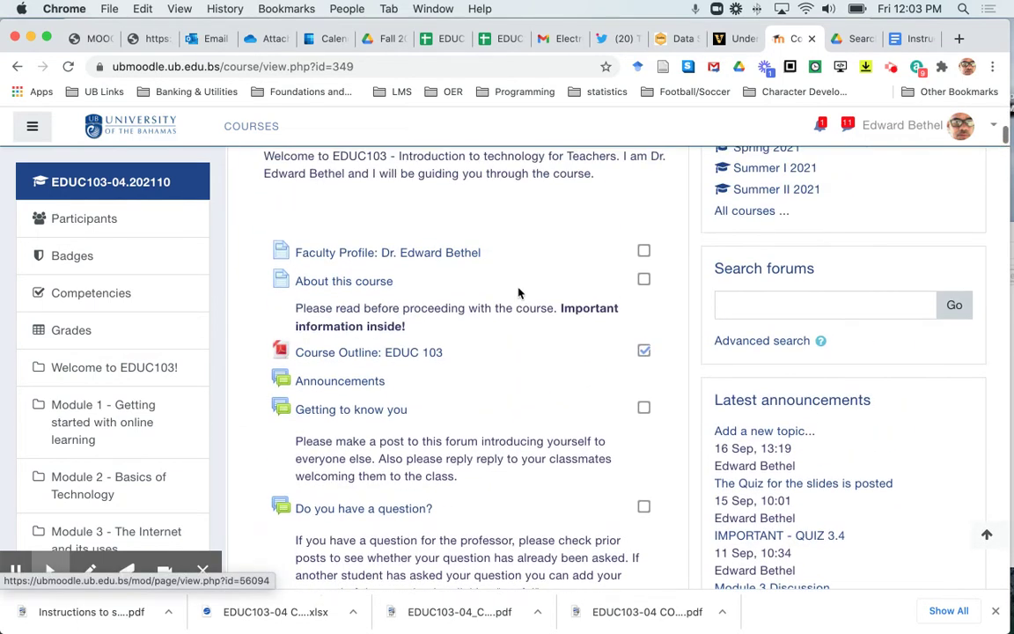
scroll(518, 293, down, 1)
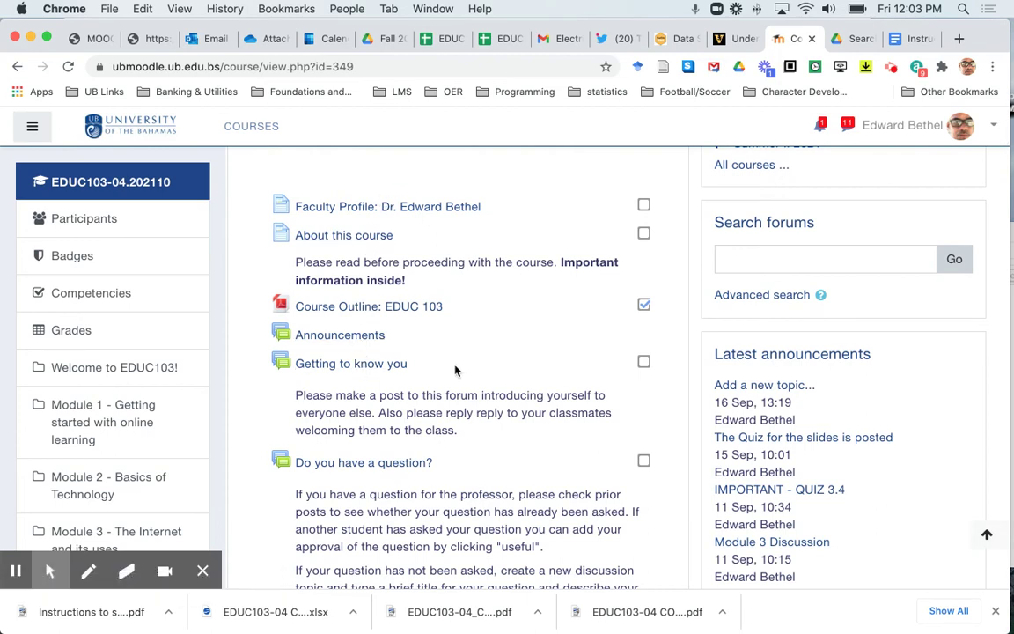
scroll(455, 370, down, 12)
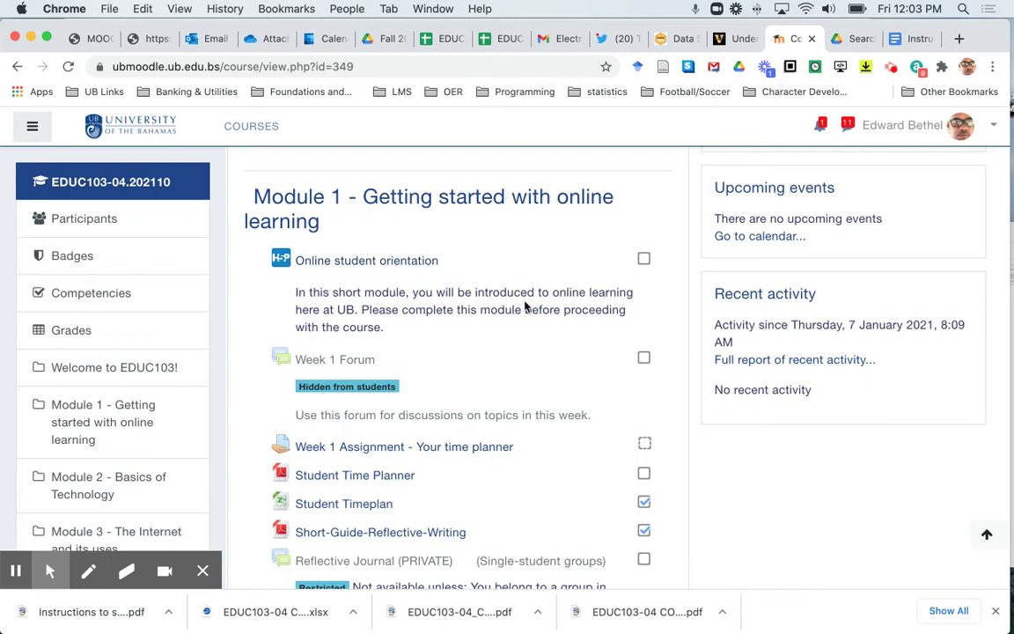
scroll(526, 305, up, 10)
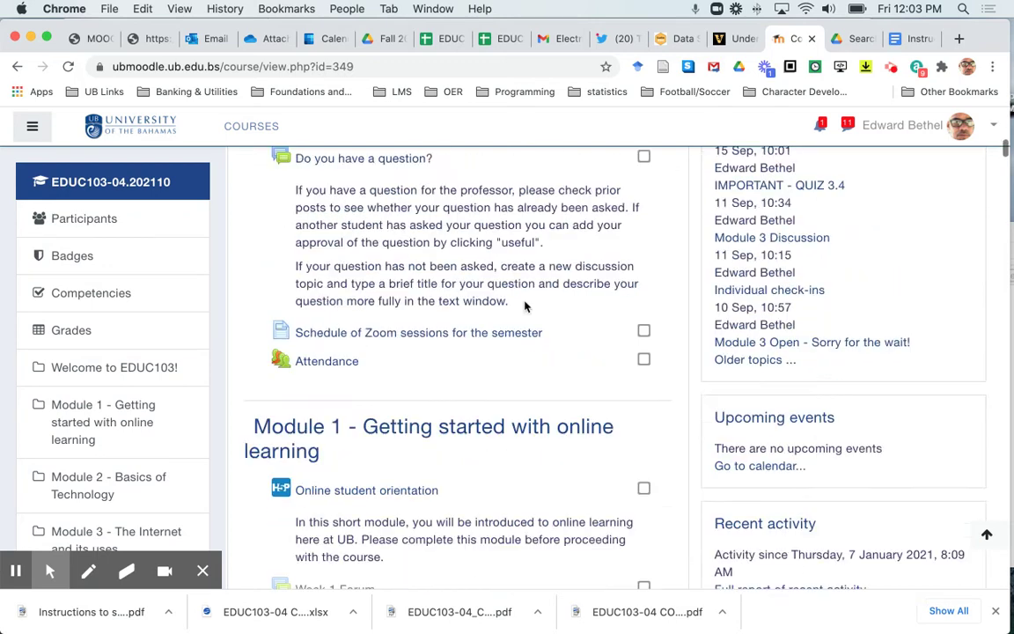
scroll(525, 306, up, 3)
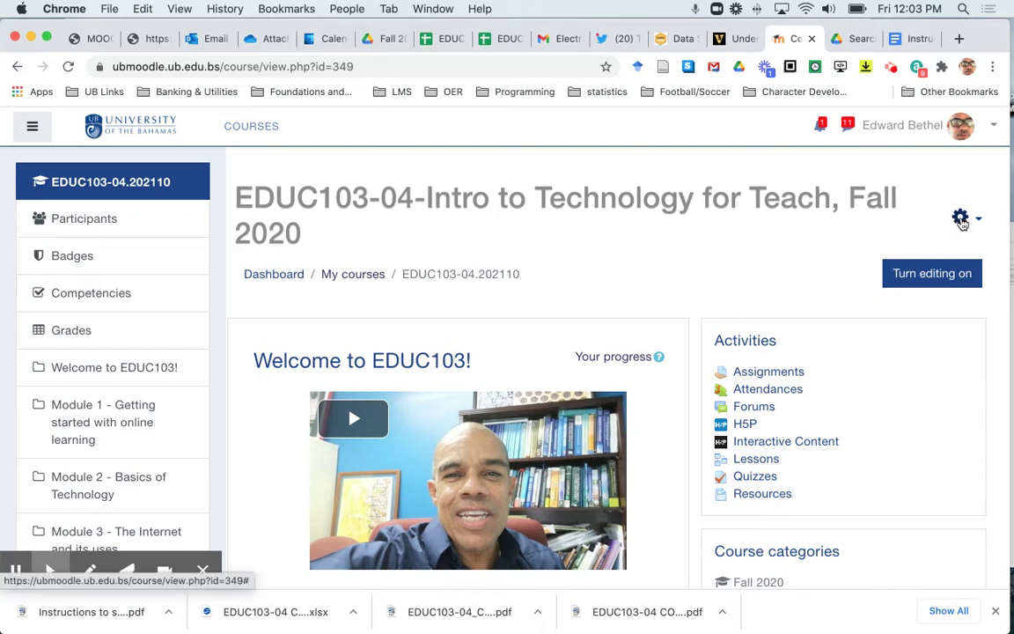
click(960, 219)
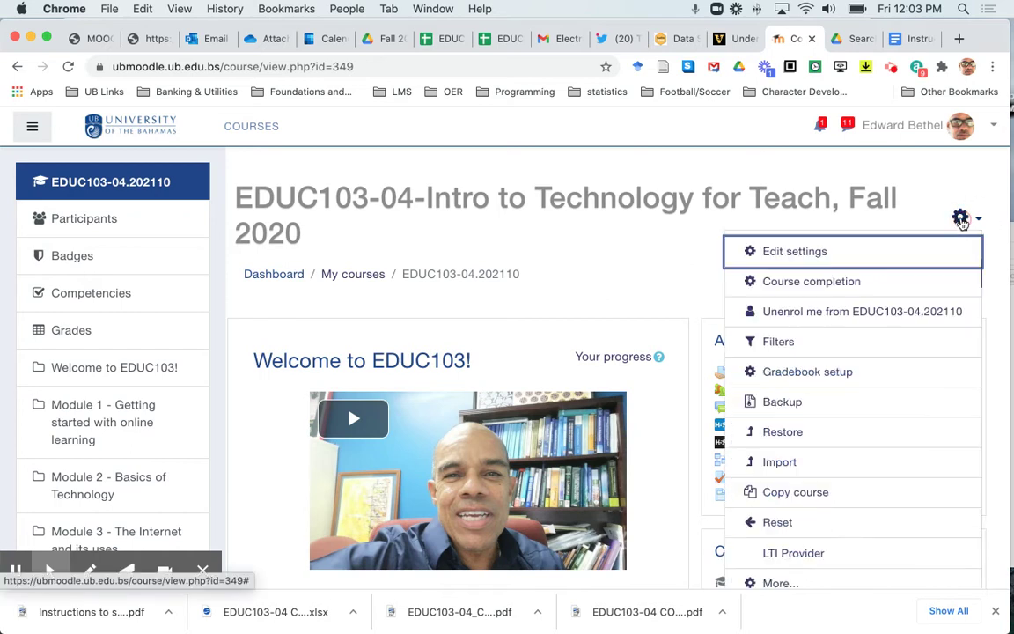
click(804, 253)
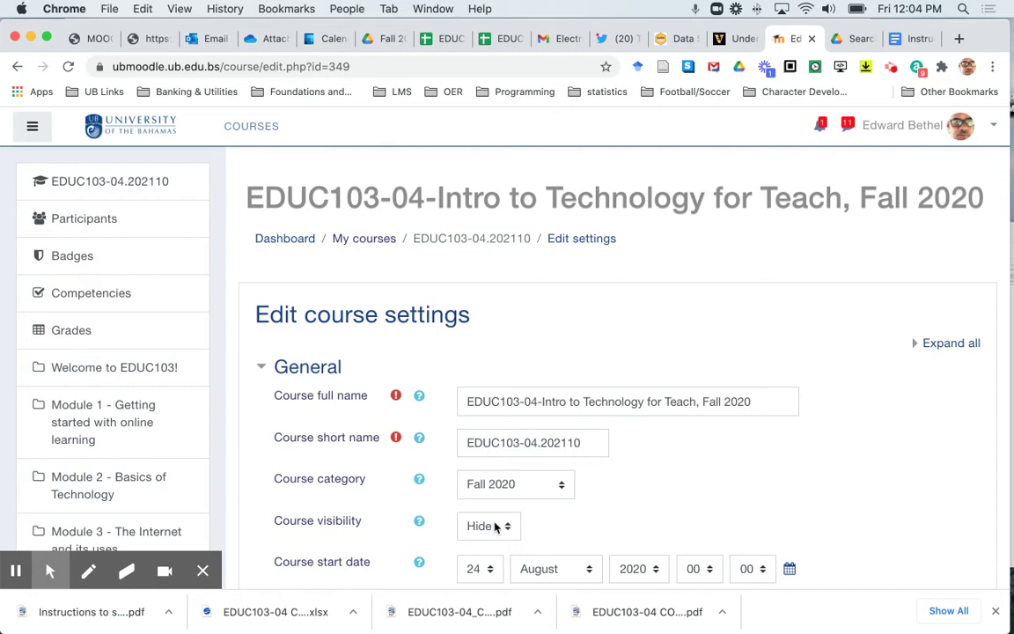
Set Course visibility to Show and choose Save and display
click(495, 526)
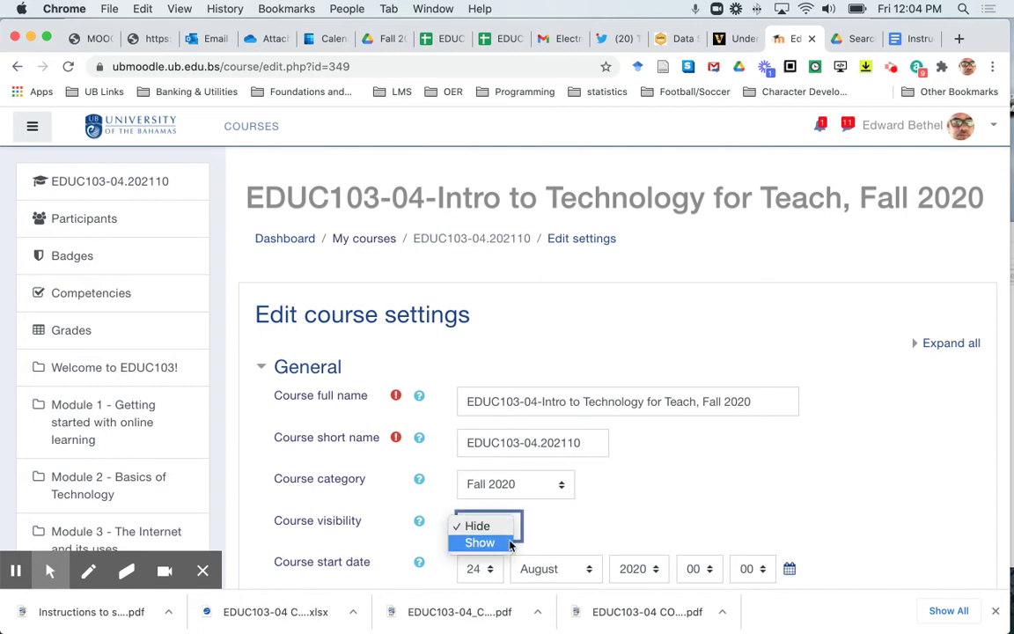
click(495, 547)
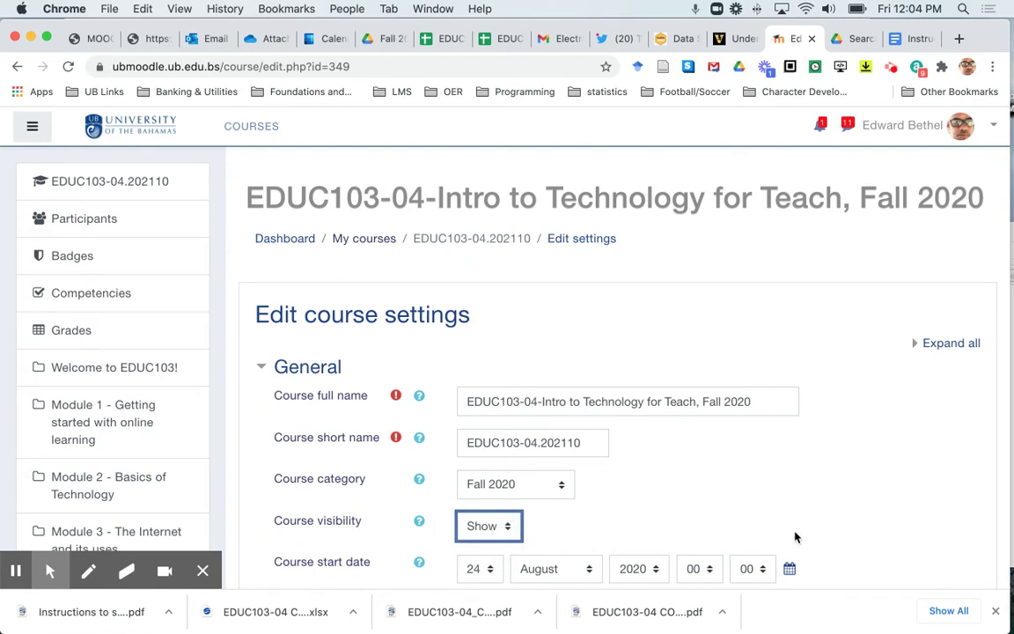
scroll(795, 536, down, 5)
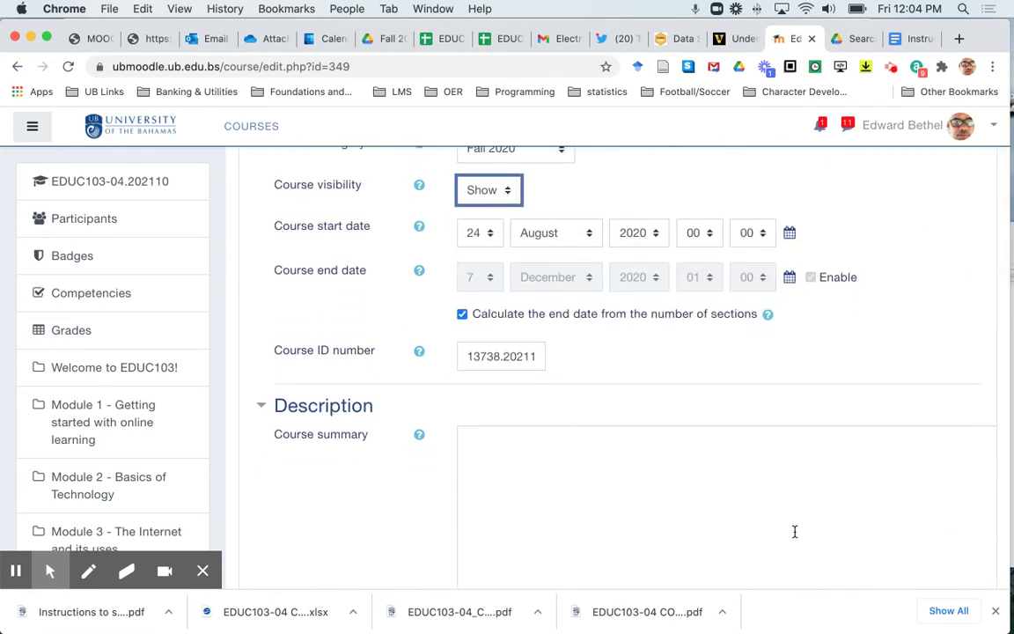
scroll(762, 490, down, 15)
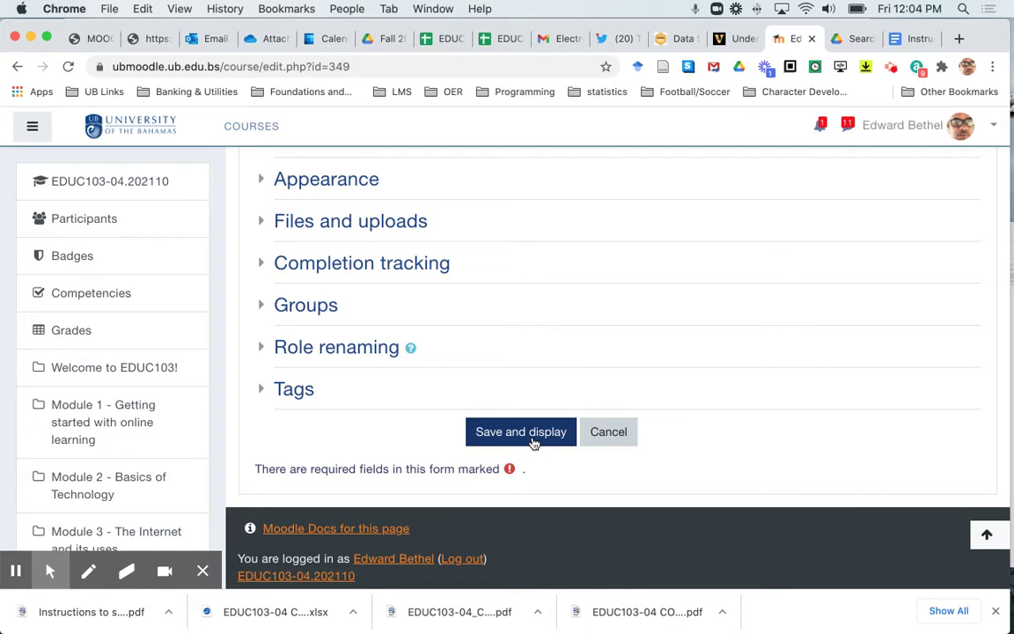
click(534, 440)
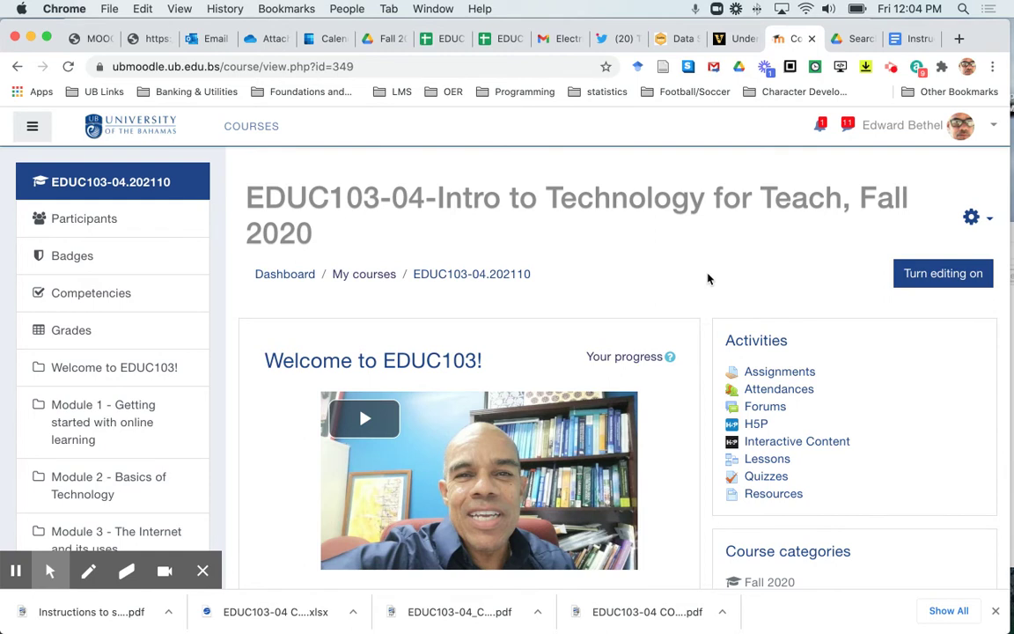
Reopen EDUC103's settings, confirm Course visibility is still Show, and save again
click(971, 216)
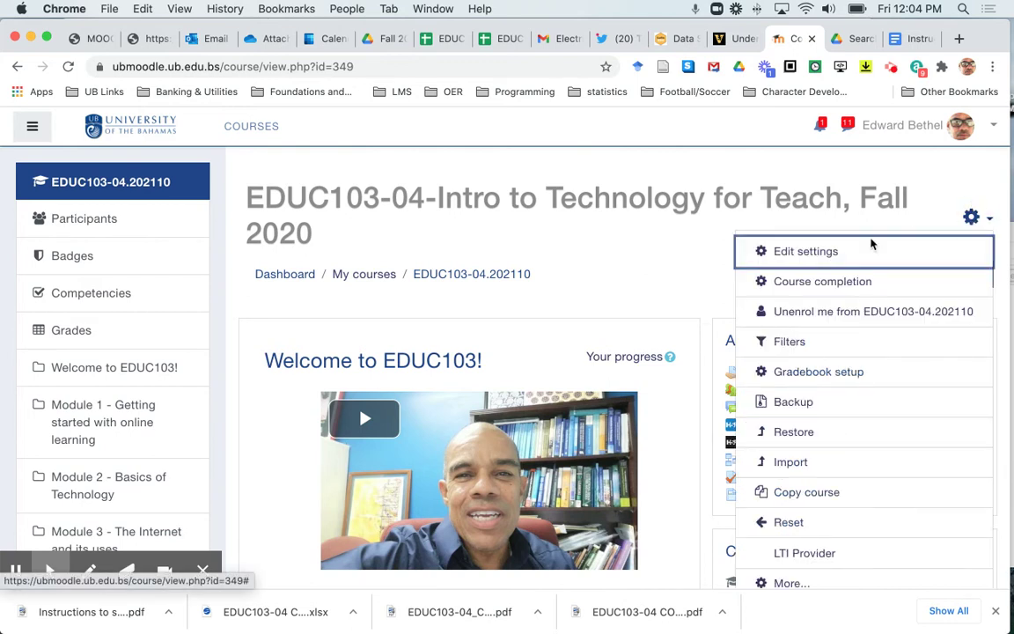
click(807, 253)
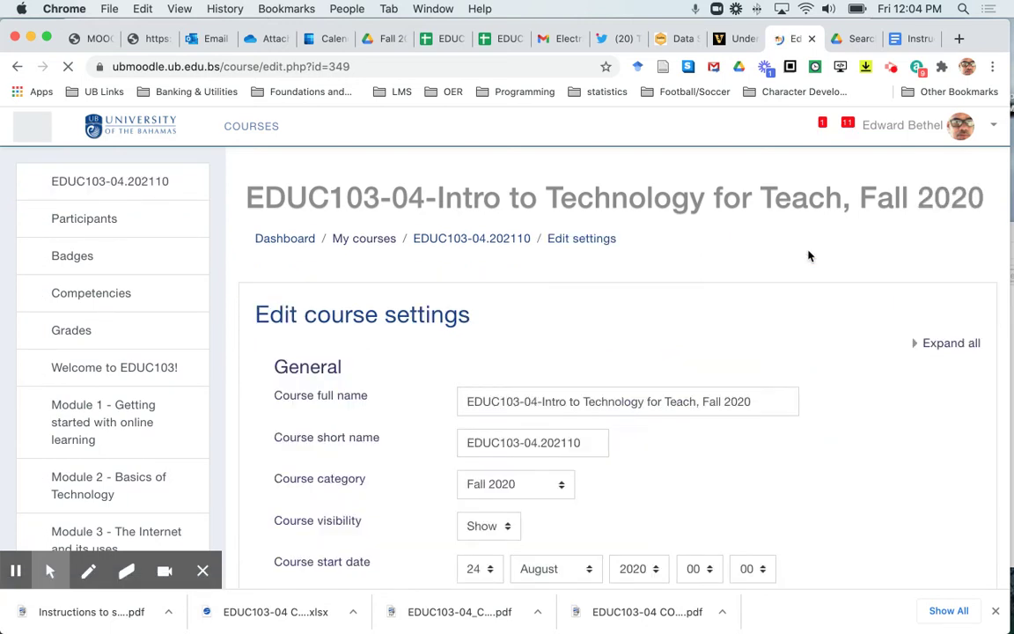
click(503, 527)
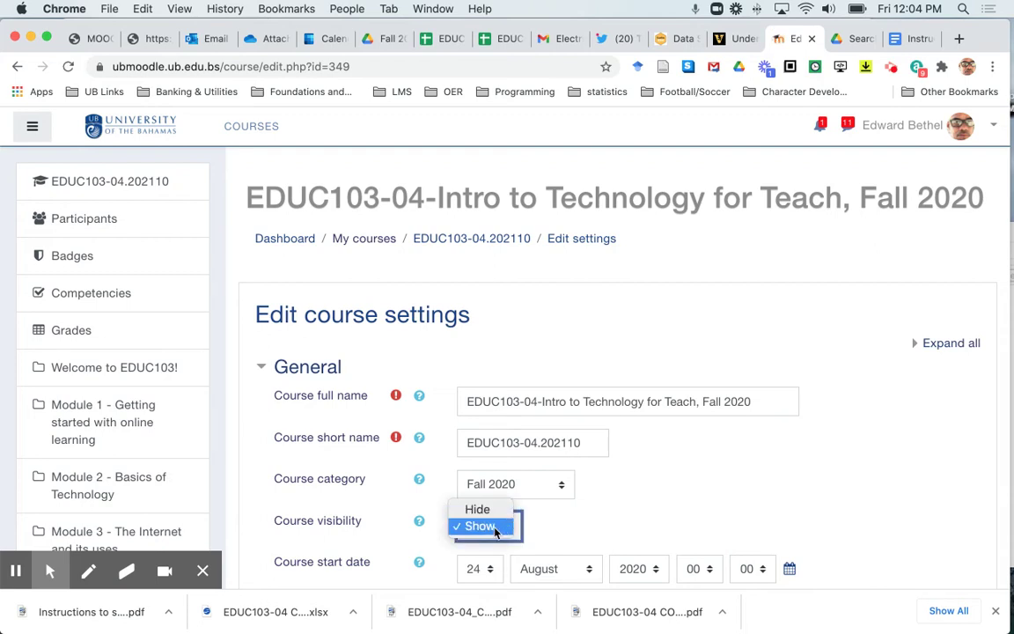
click(496, 527)
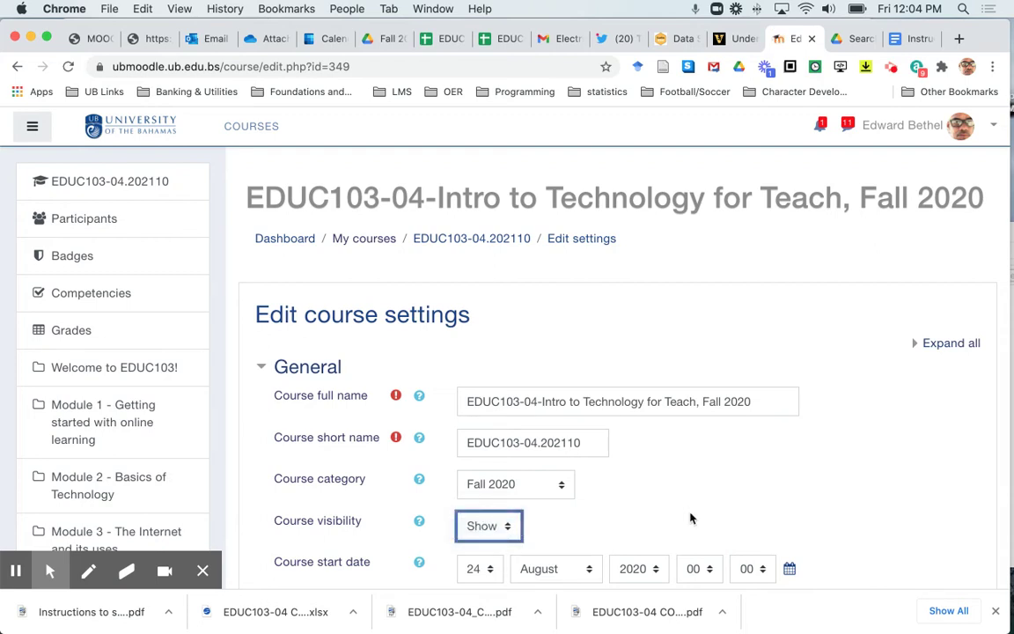
scroll(691, 517, down, 15)
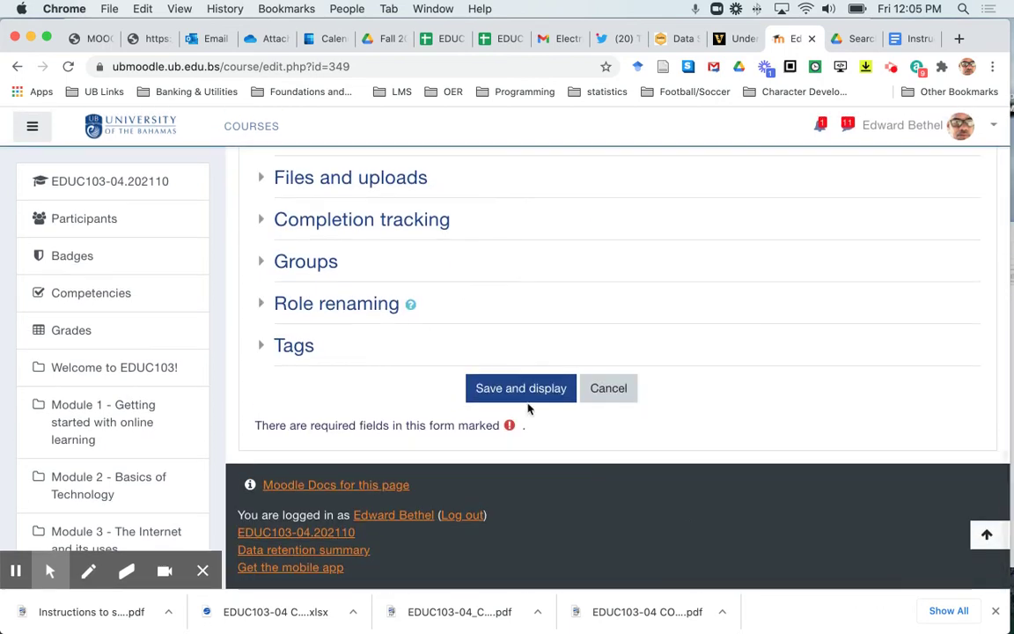
click(524, 398)
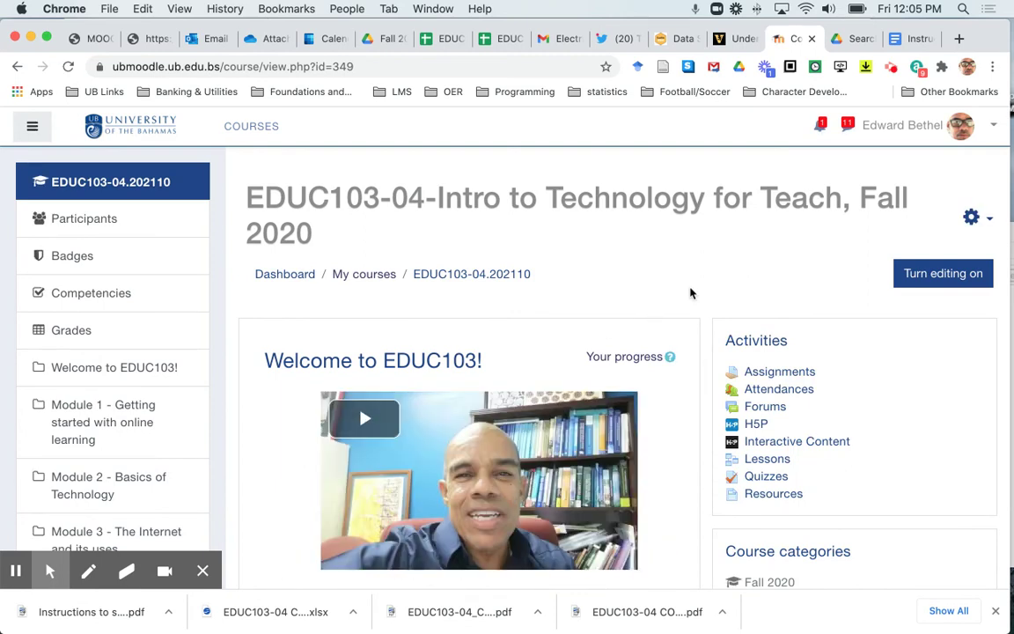
scroll(691, 293, down, 10)
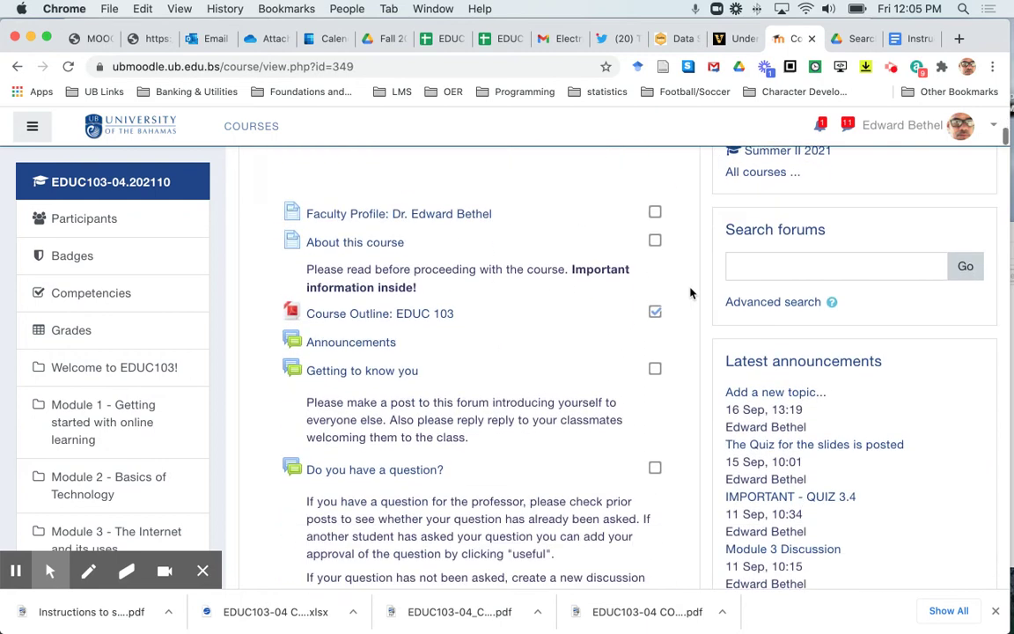
scroll(691, 293, down, 10)
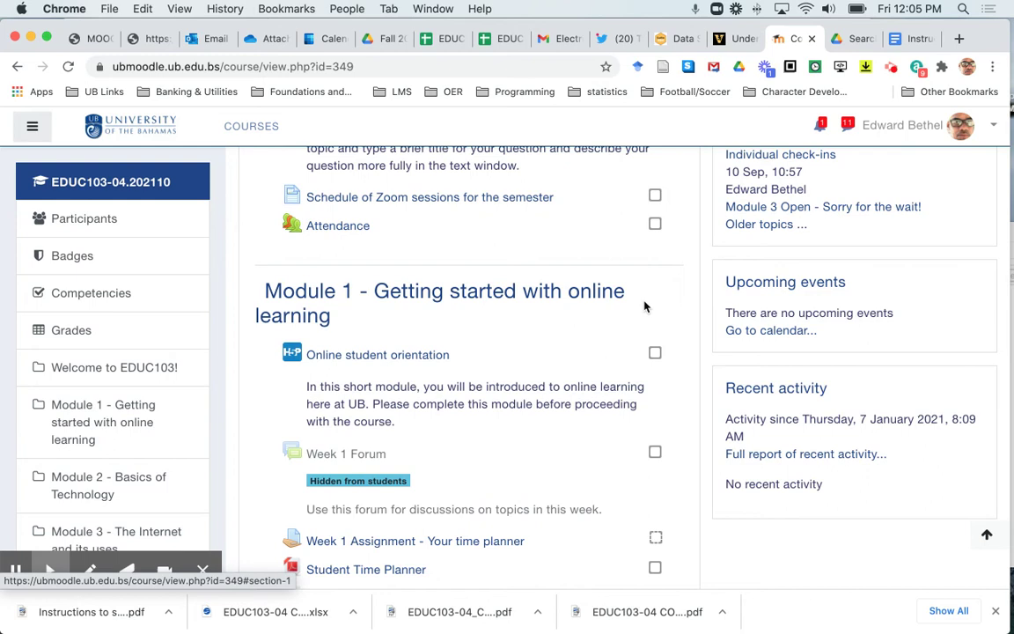
scroll(648, 315, down, 15)
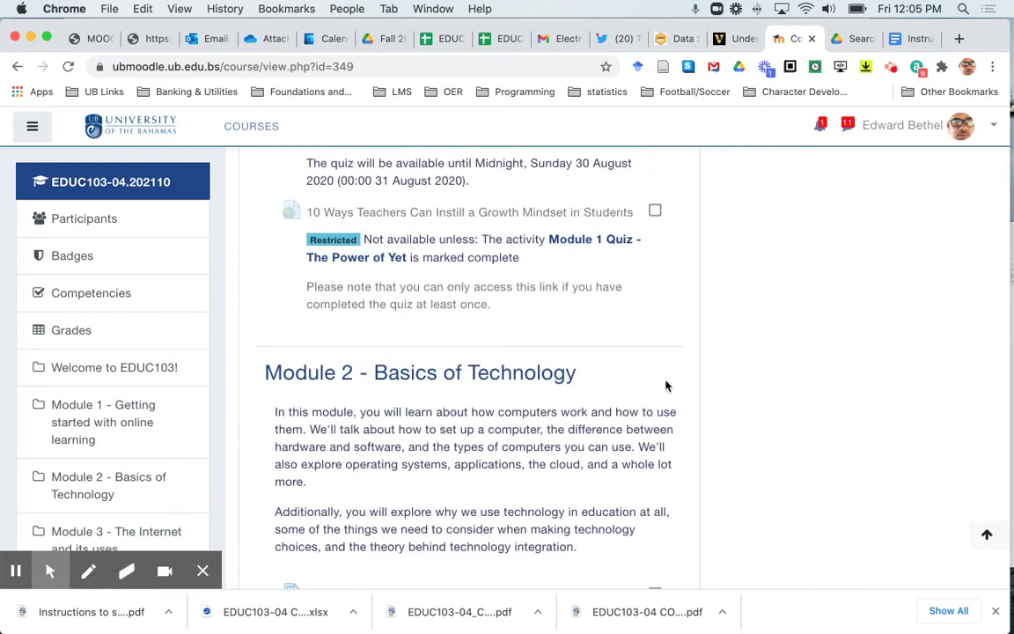
scroll(666, 386, up, 20)
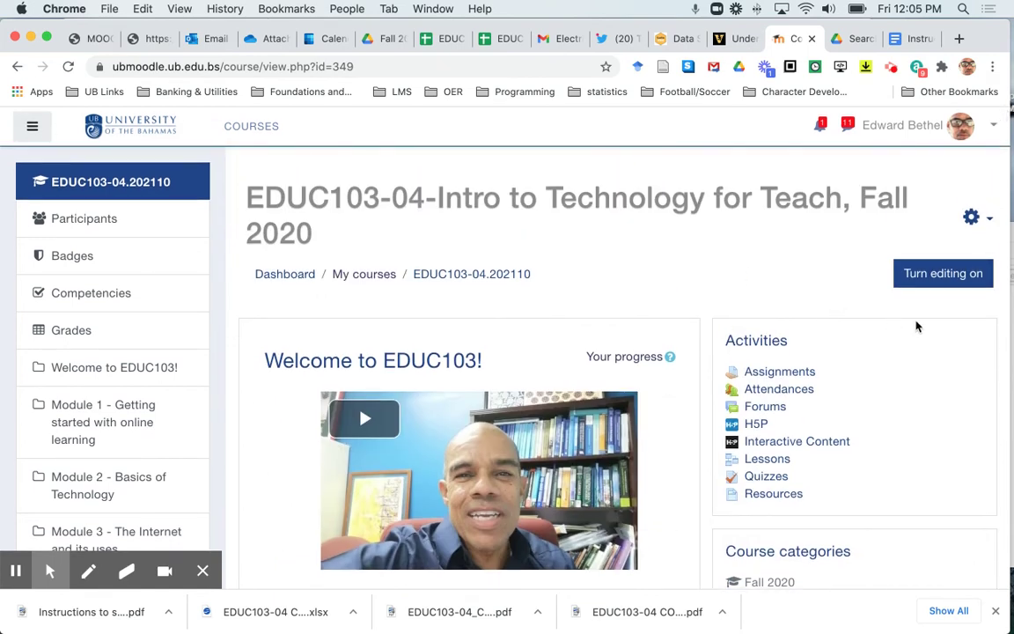
click(935, 280)
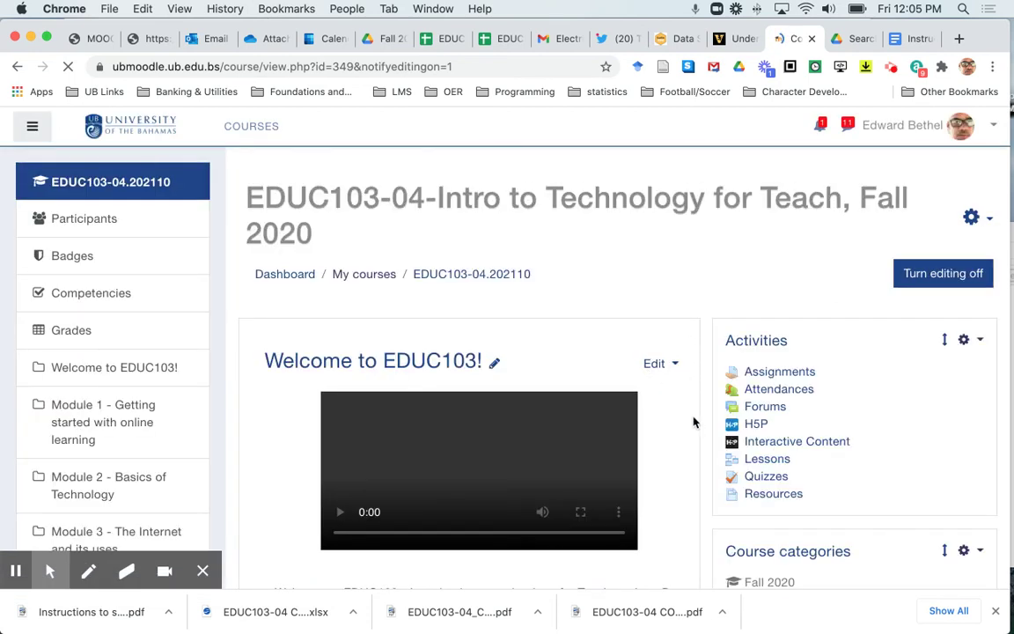
Scroll down to the Module 2 - Basics of Technology week and open its Edit menu
scroll(694, 418, down, 2)
scroll(695, 423, down, 8)
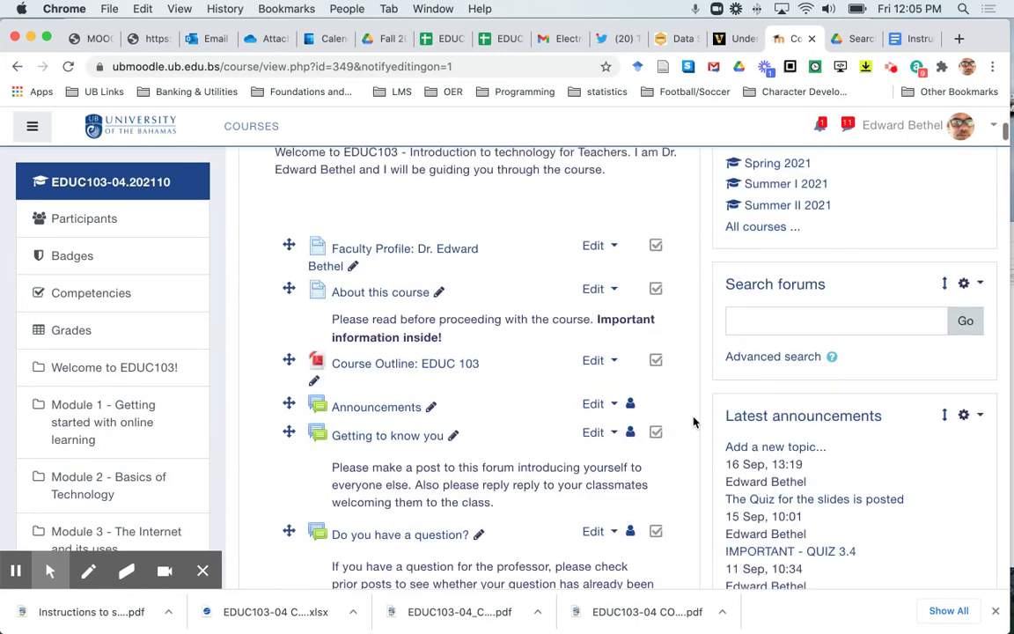
scroll(695, 422, down, 6)
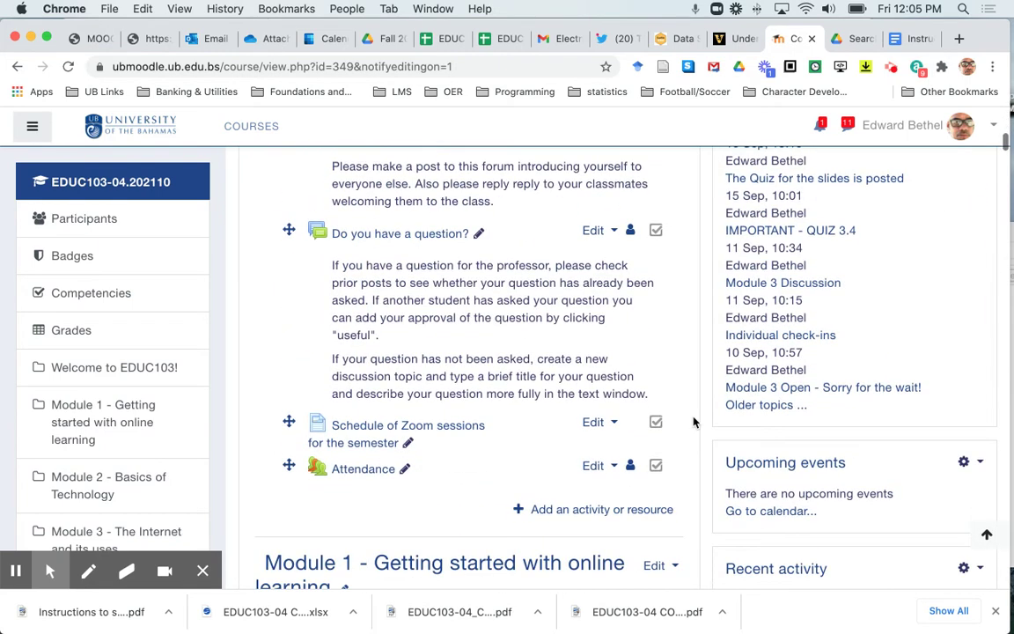
scroll(693, 422, down, 5)
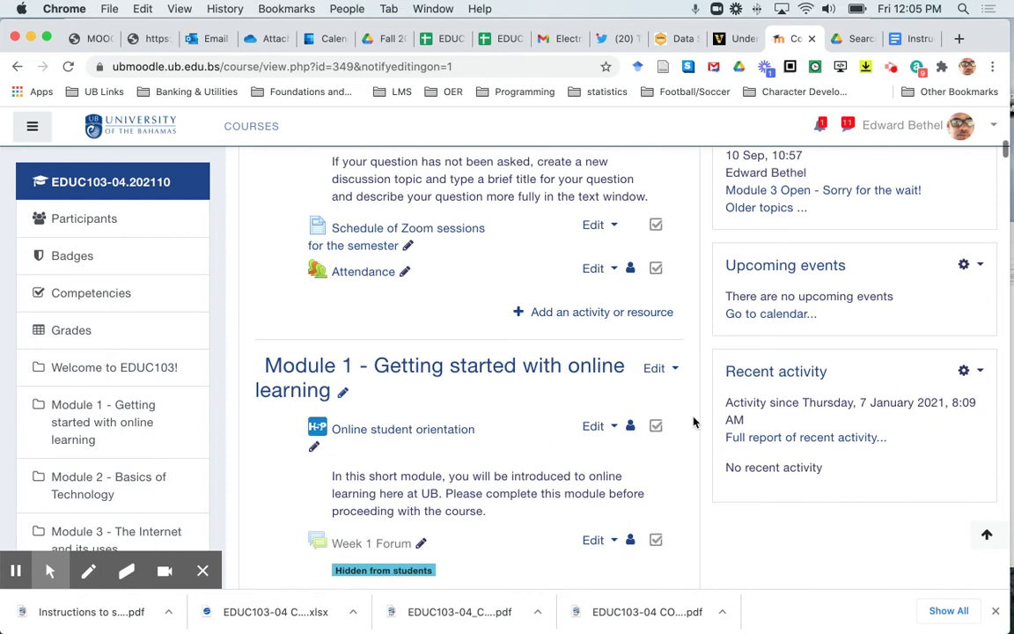
scroll(692, 423, down, 1)
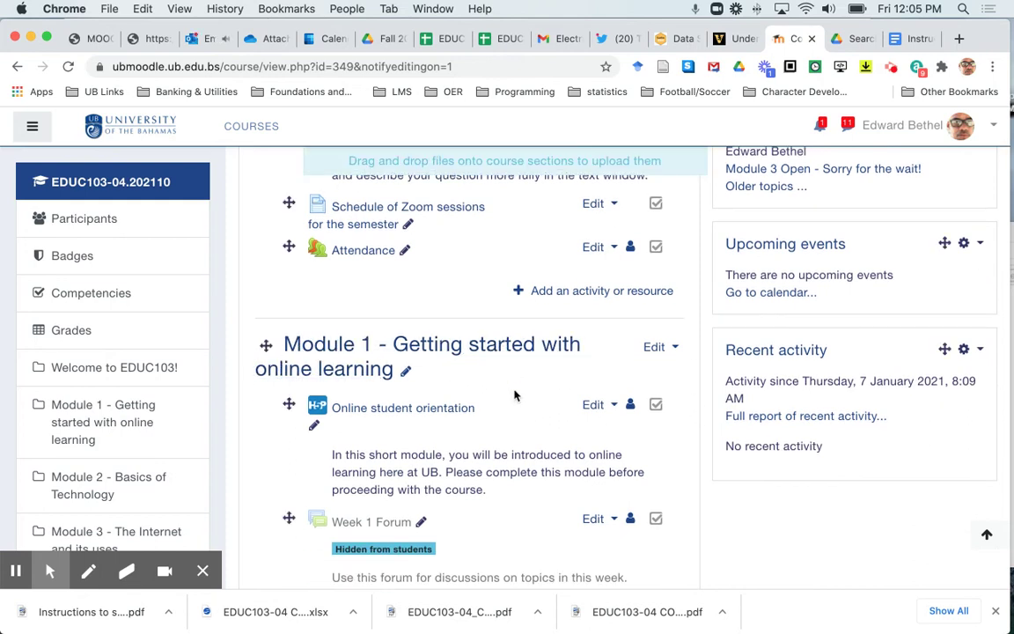
scroll(516, 397, down, 6)
scroll(516, 396, down, 7)
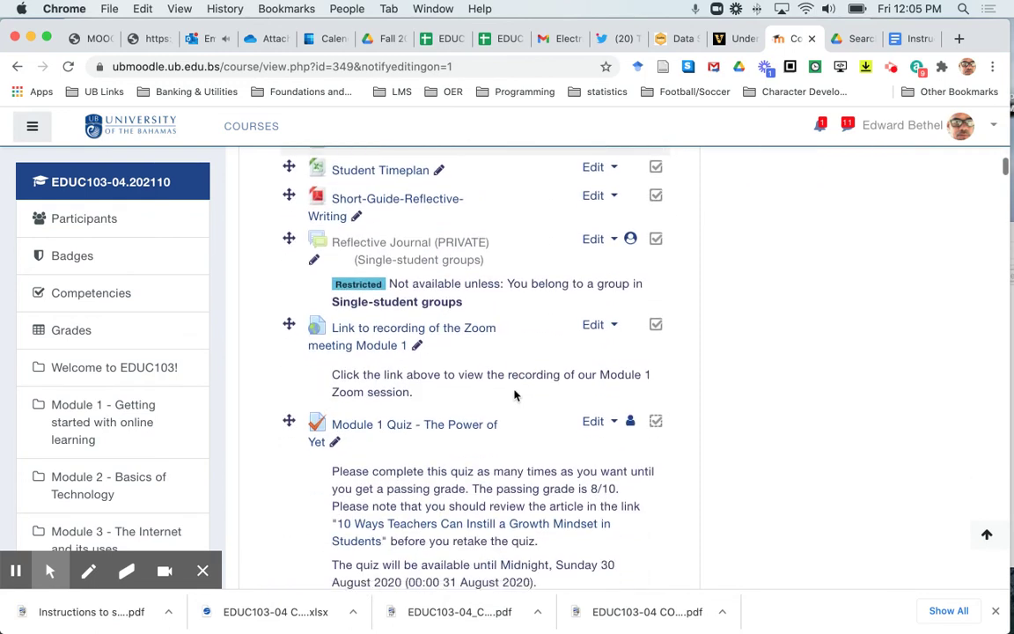
scroll(516, 395, down, 10)
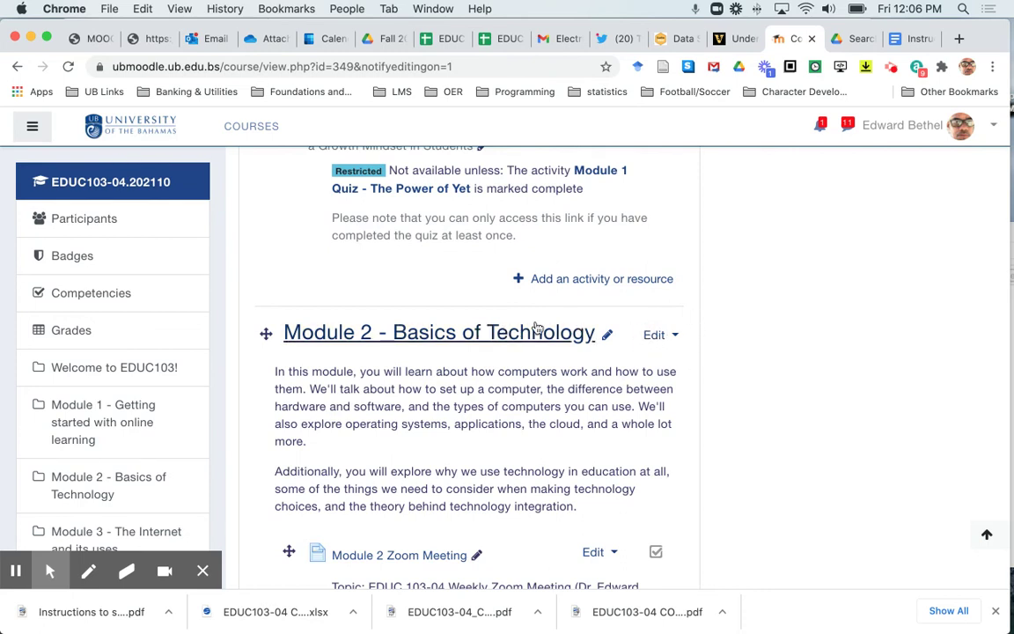
click(656, 335)
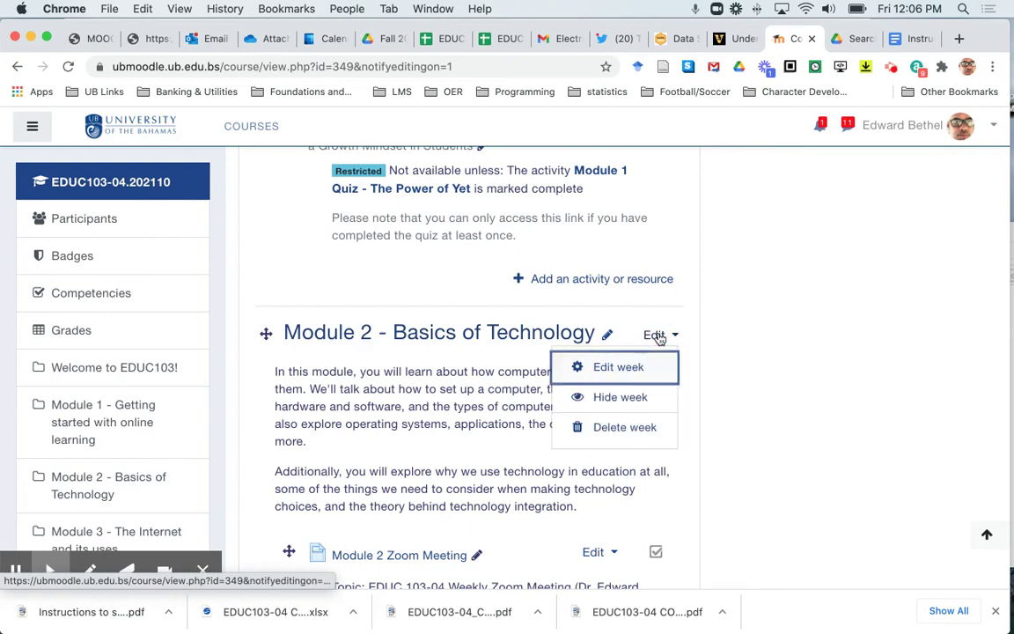
Hide the Module 2 - Basics of Technology week and review its items
click(607, 399)
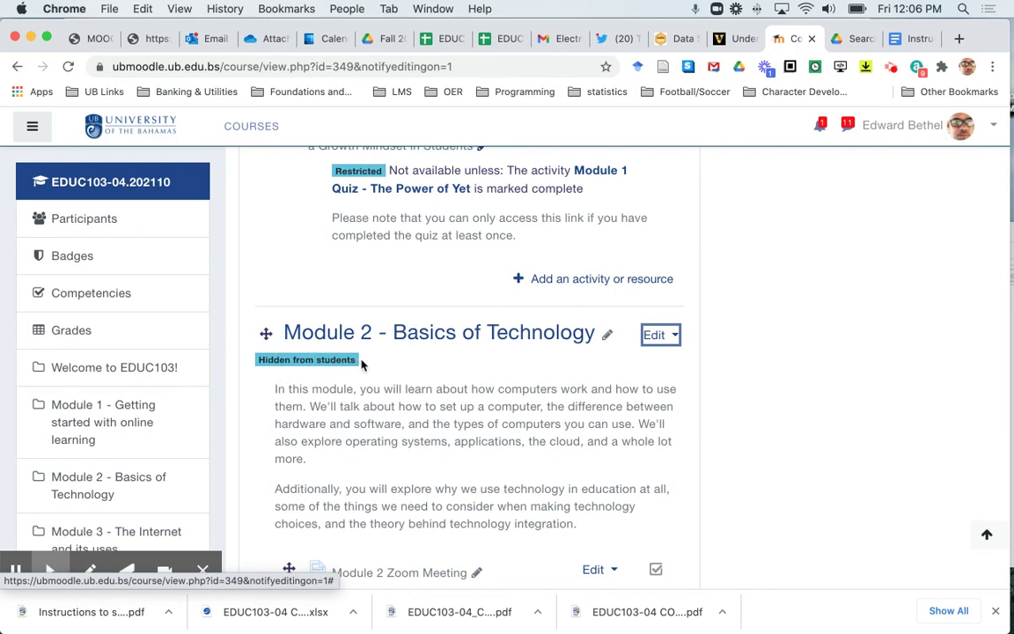
scroll(376, 373, down, 10)
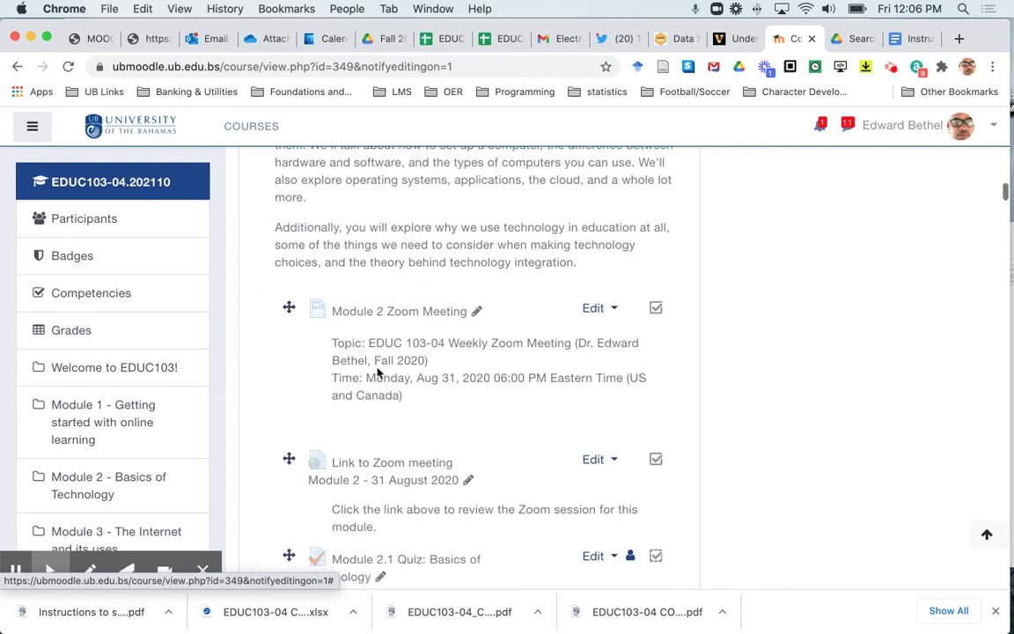
scroll(377, 367, down, 1)
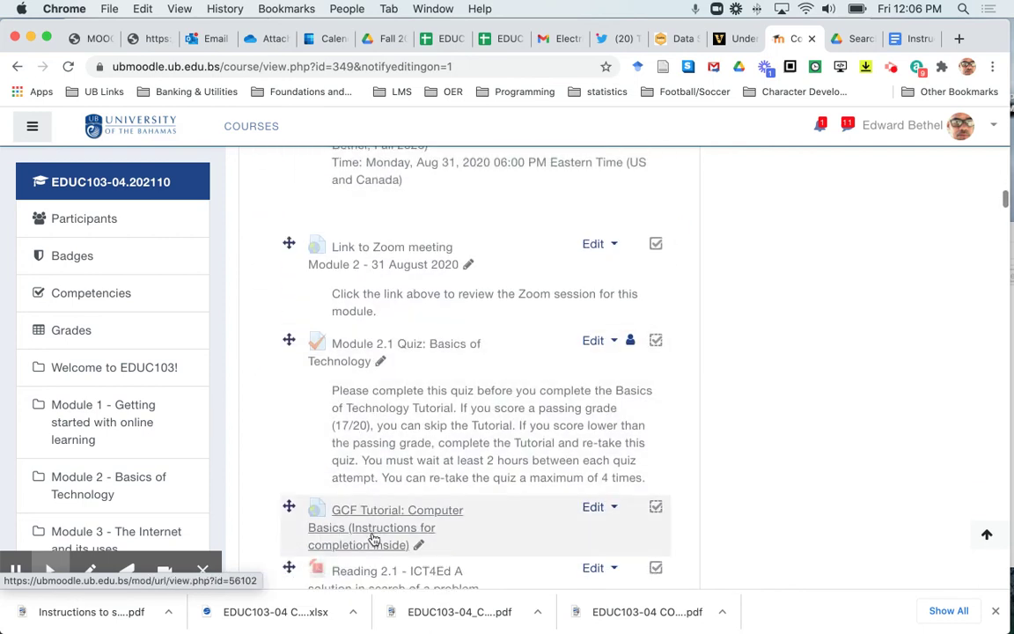
scroll(524, 542, down, 6)
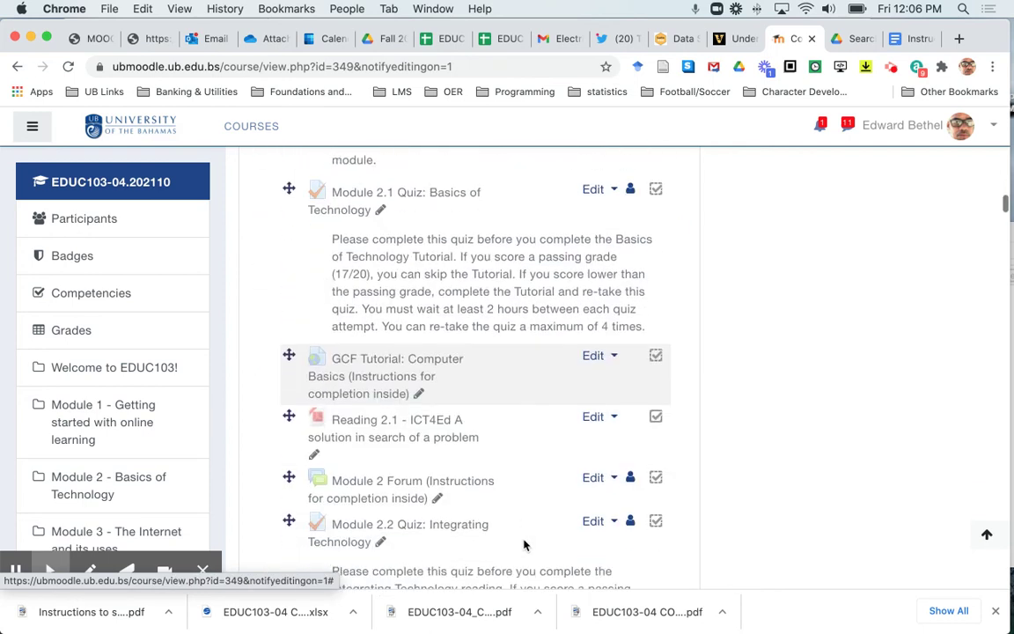
scroll(524, 540, down, 1)
scroll(523, 541, up, 8)
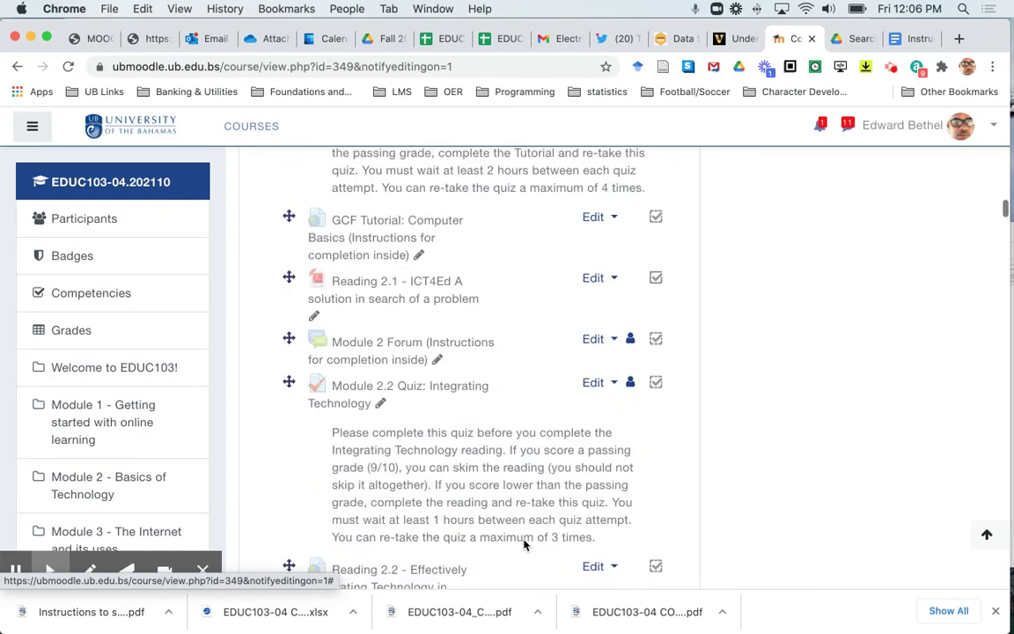
scroll(524, 544, up, 10)
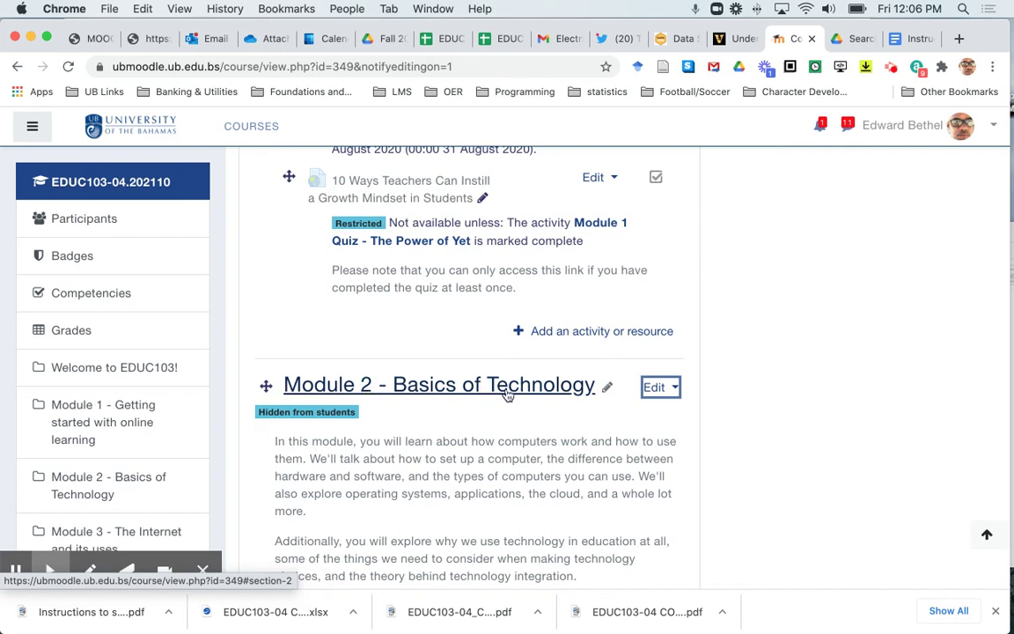
Show the Module 2 week, hide it again, and return to the top of the page
click(660, 391)
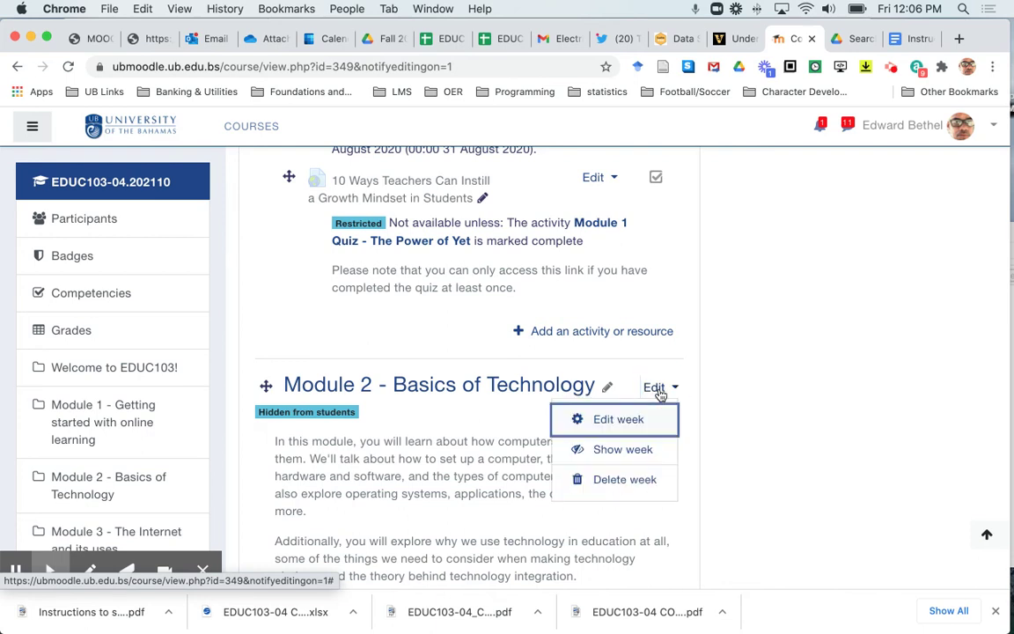
click(578, 450)
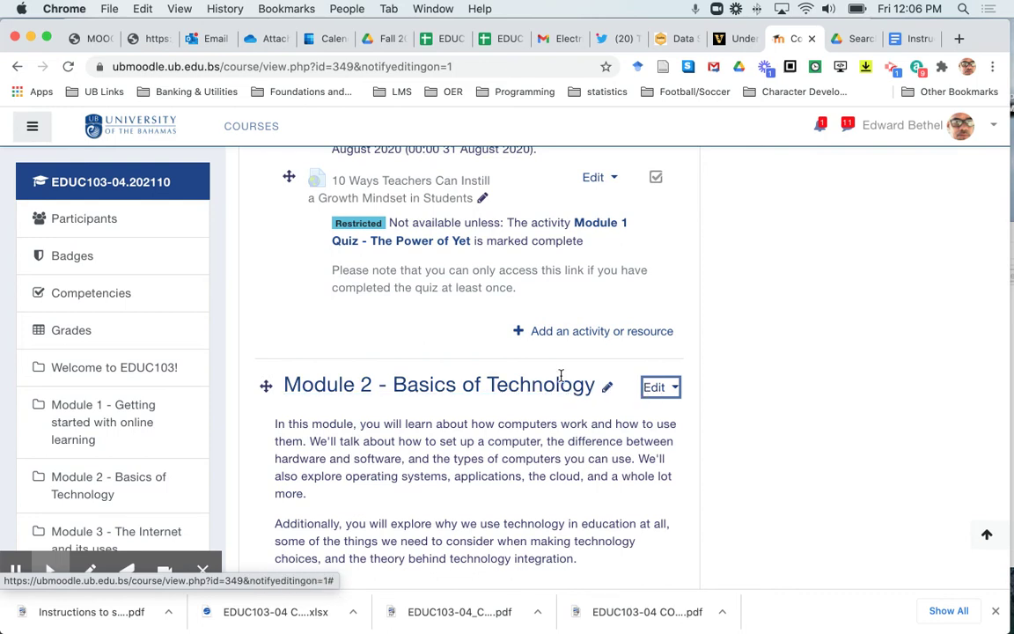
click(666, 396)
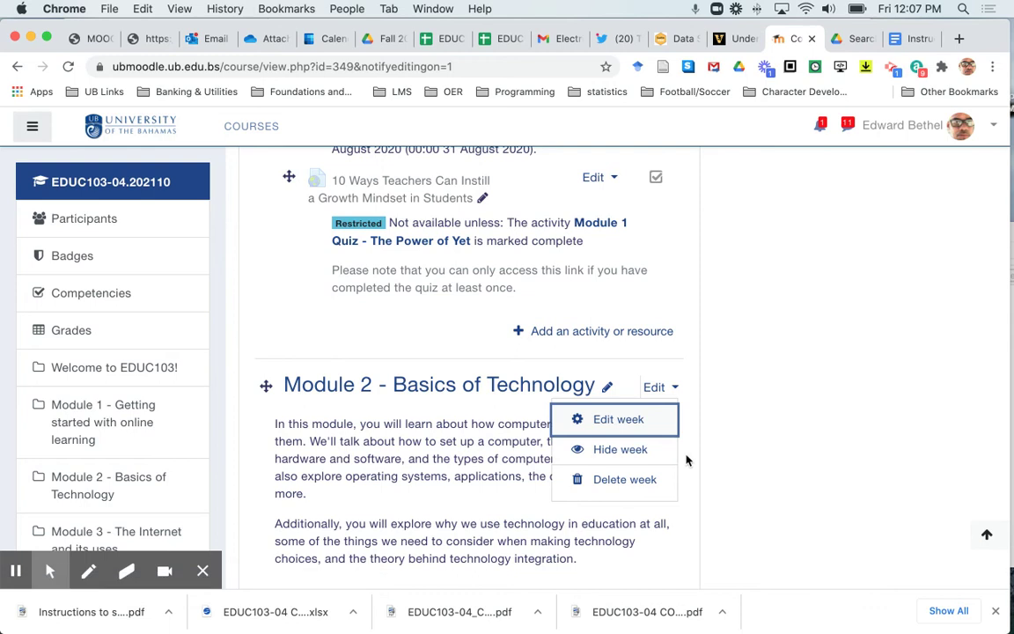
click(625, 449)
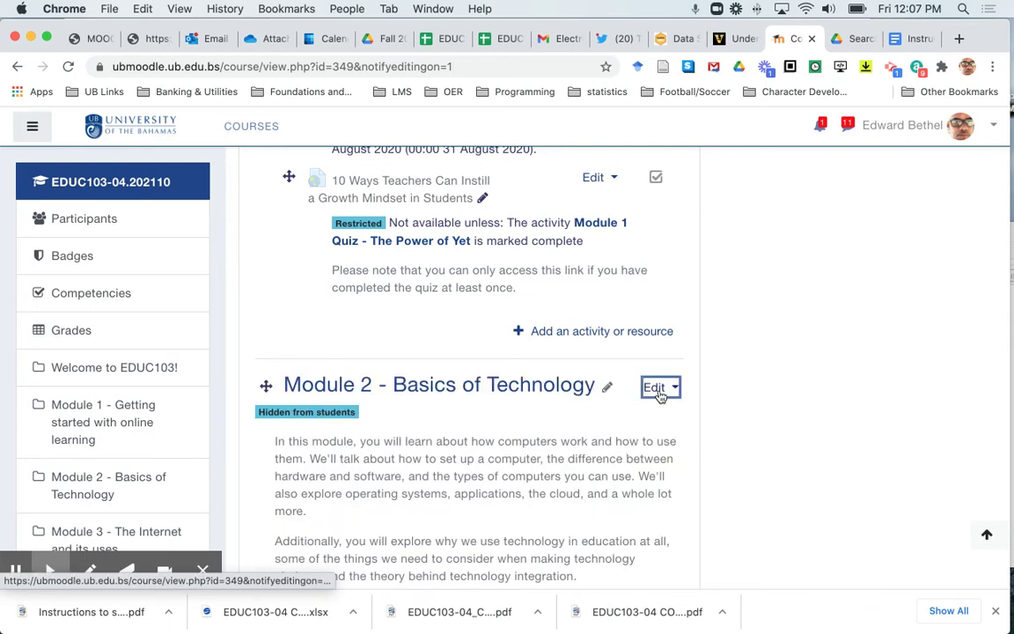
click(658, 388)
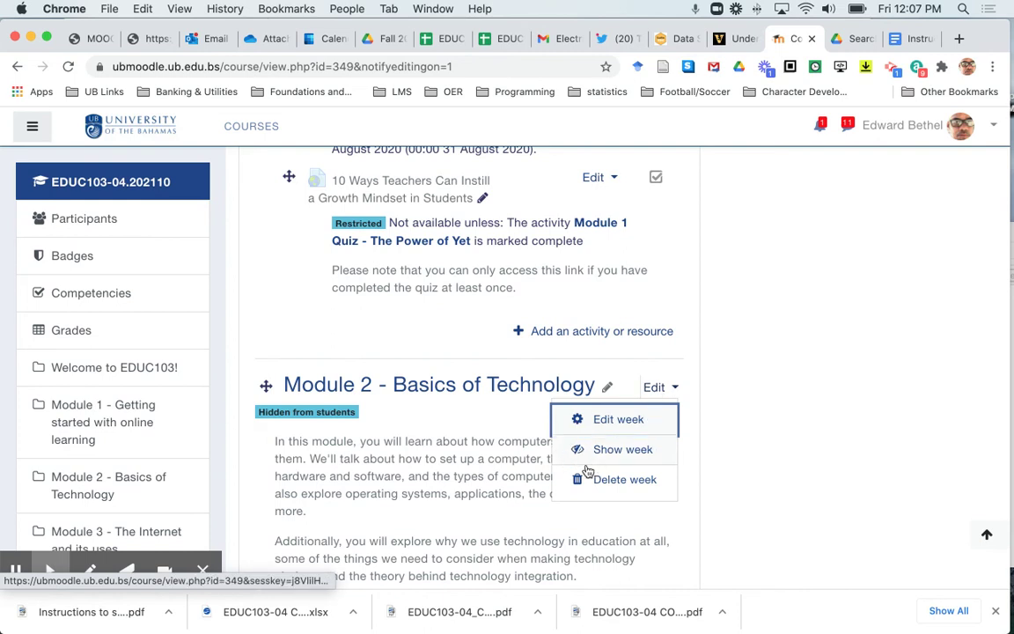
key(Escape)
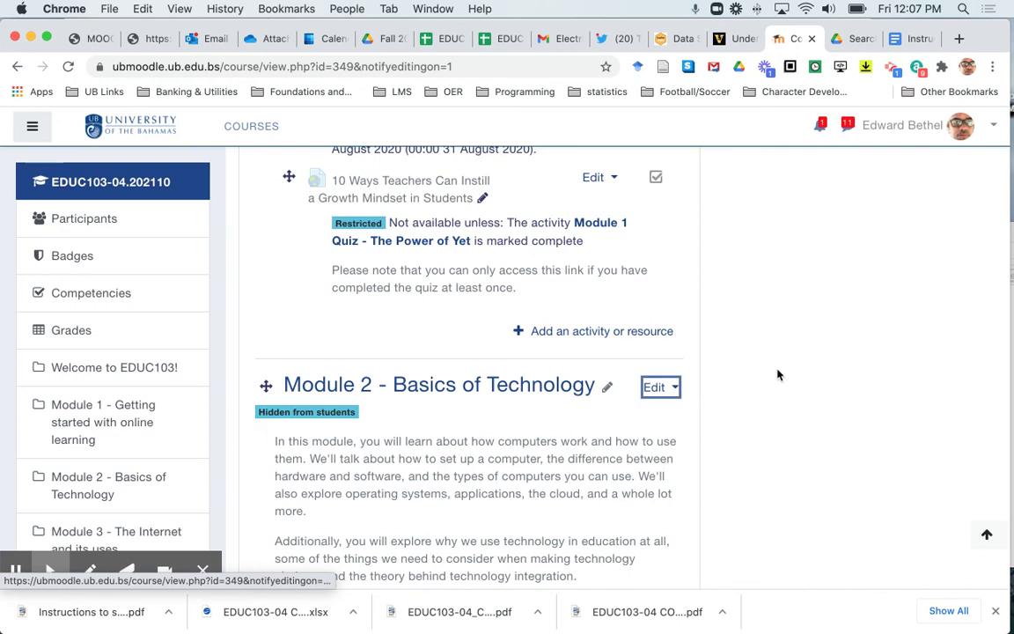
scroll(777, 375, up, 10)
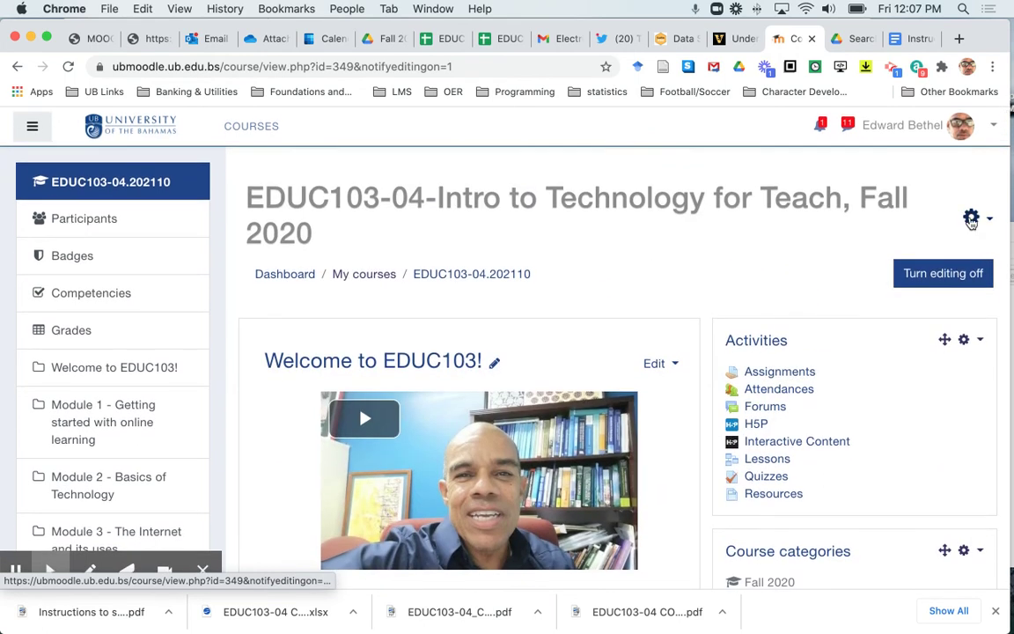
Switch role to Student and confirm Module 2 shows a Not available badge
click(982, 125)
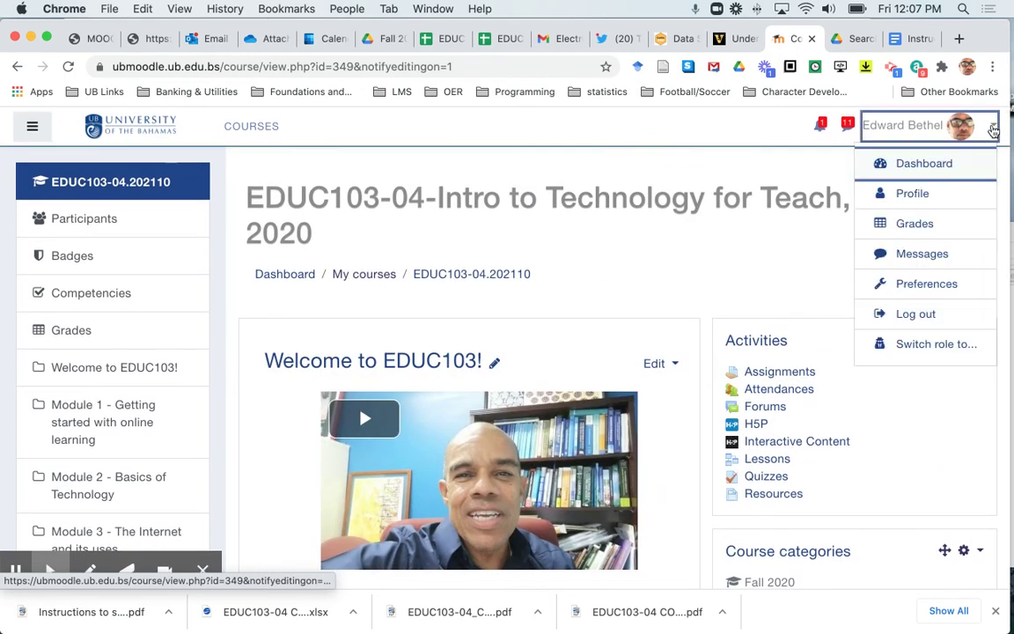
click(950, 344)
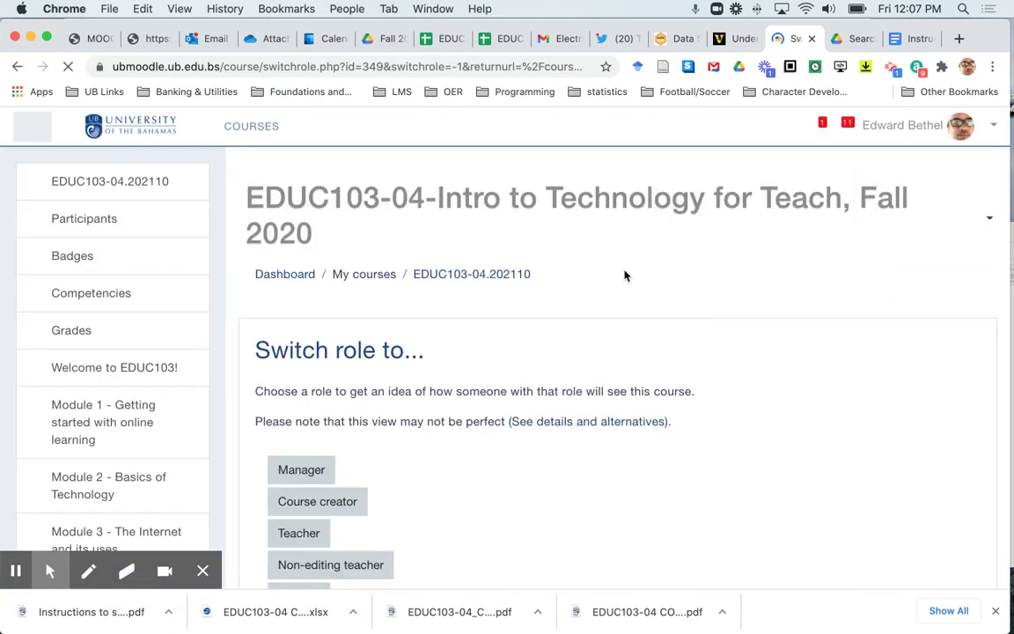
scroll(462, 486, down, 2)
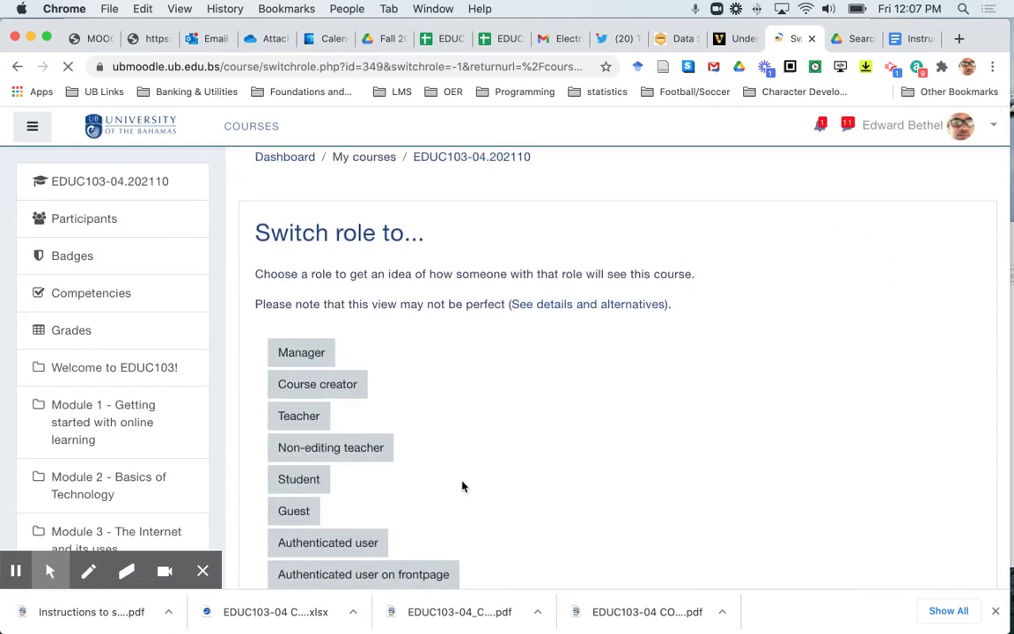
click(310, 480)
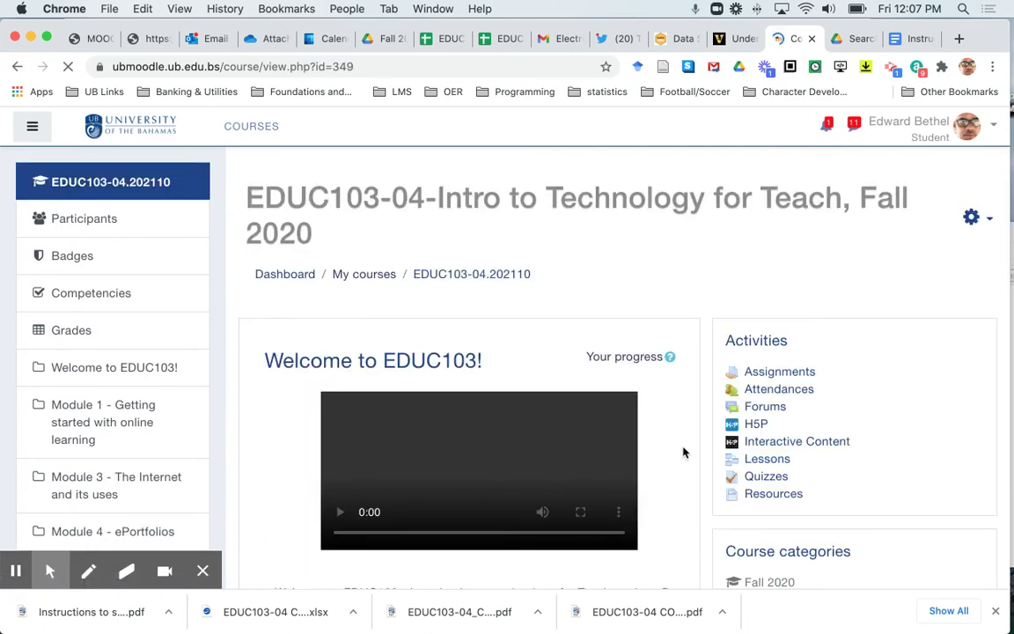
scroll(686, 453, down, 10)
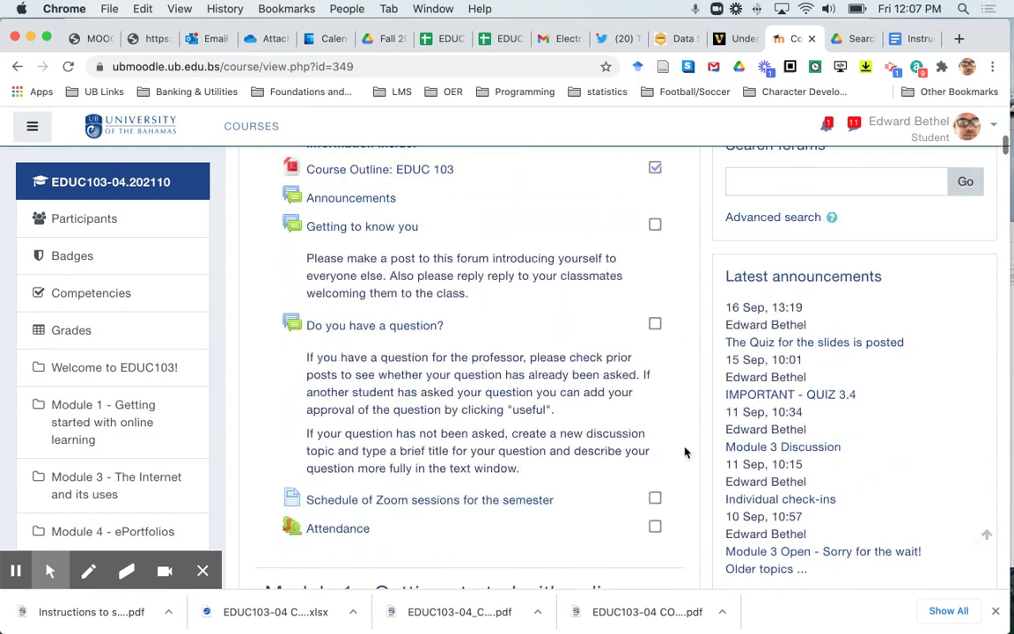
scroll(685, 453, down, 10)
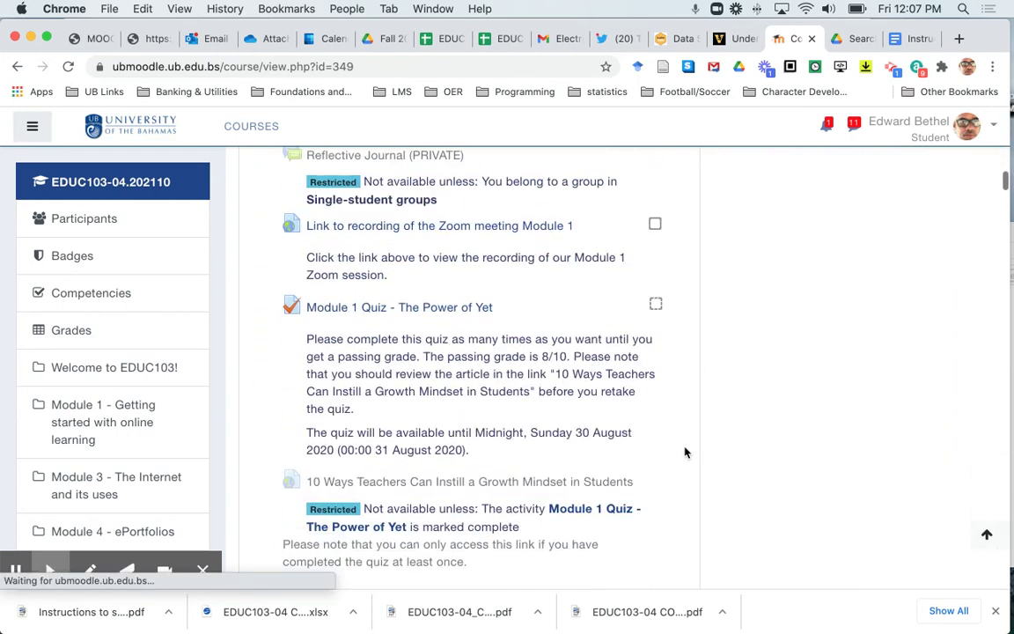
scroll(686, 452, down, 3)
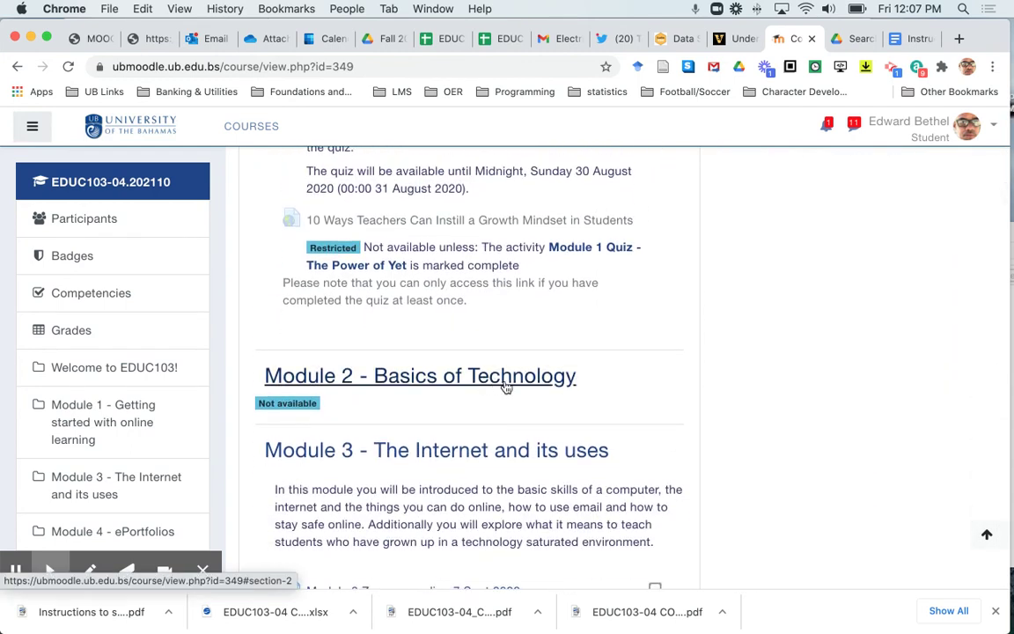
click(283, 404)
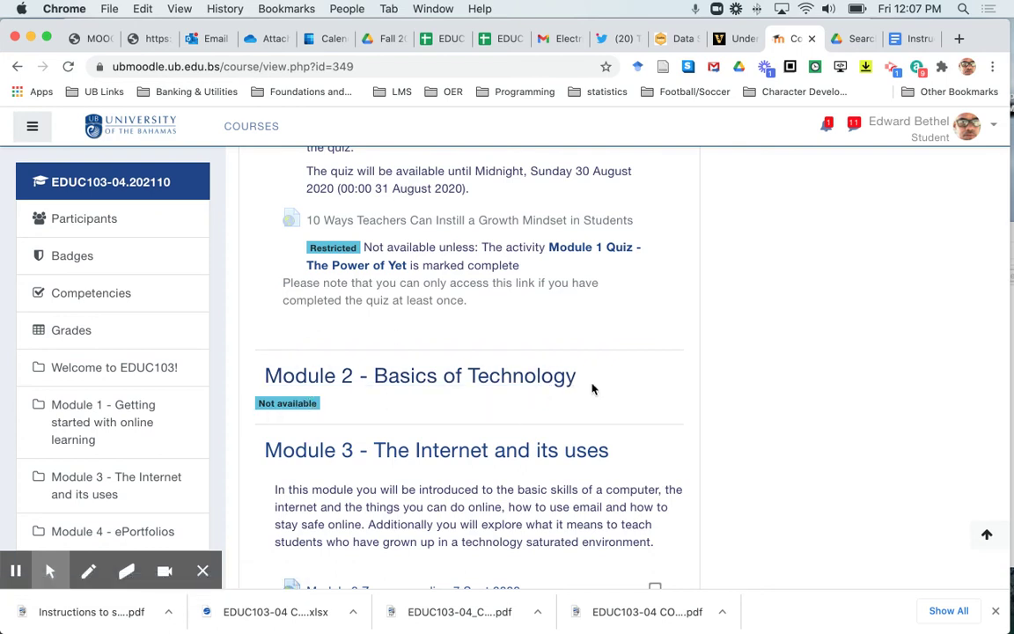
scroll(671, 374, up, 15)
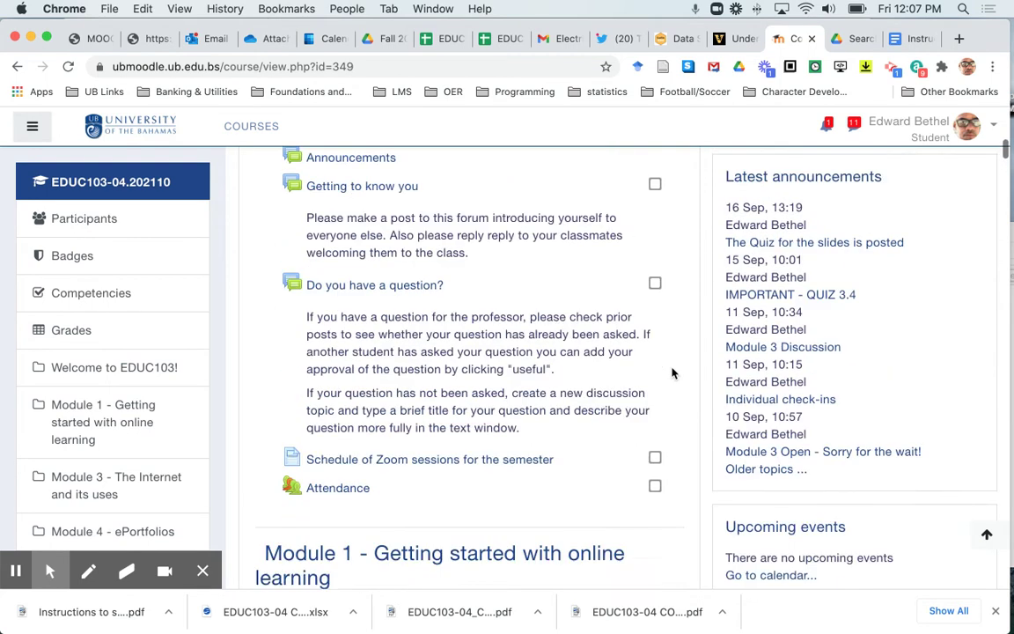
Return from the Student role to the normal teacher role and turn editing on
click(974, 219)
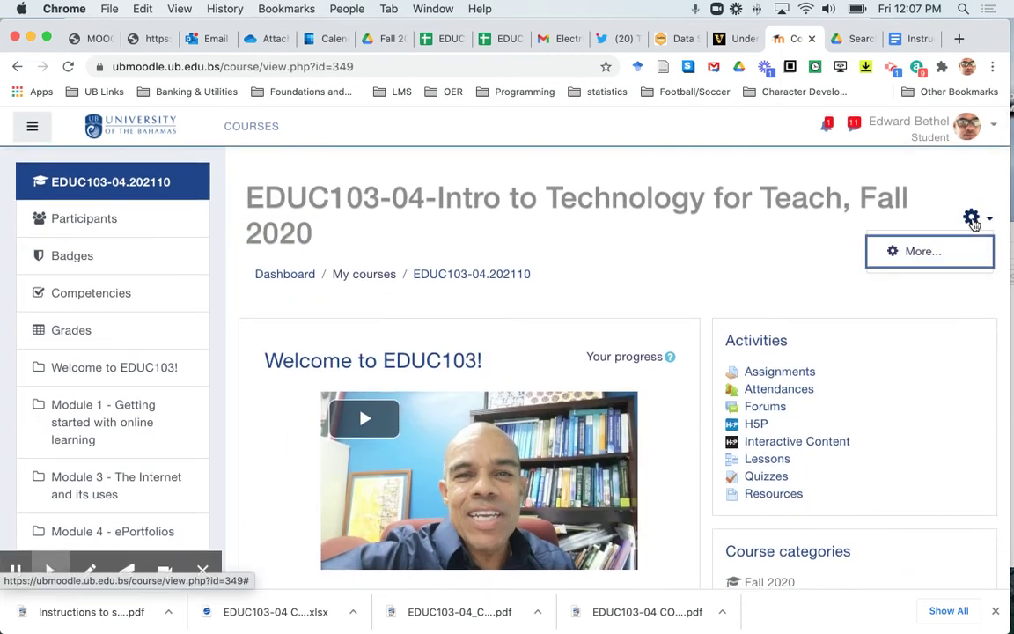
click(972, 216)
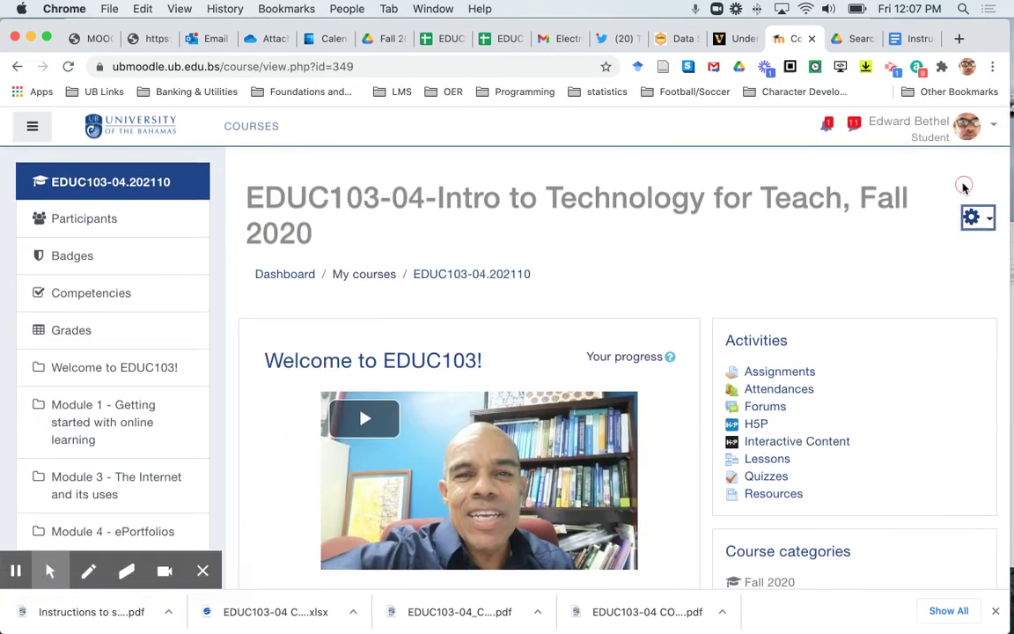
click(977, 131)
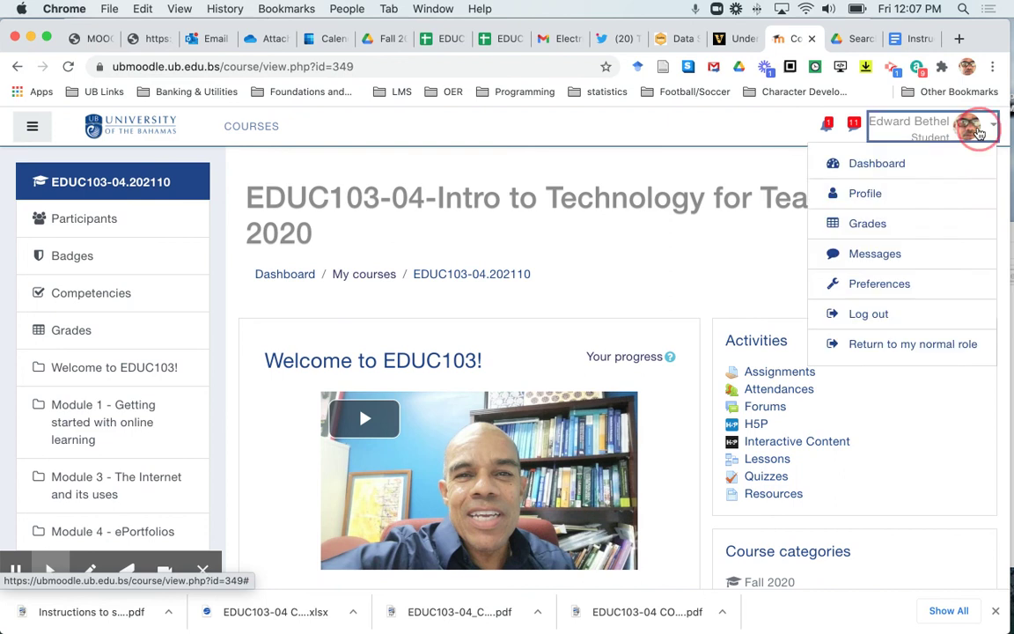
click(904, 351)
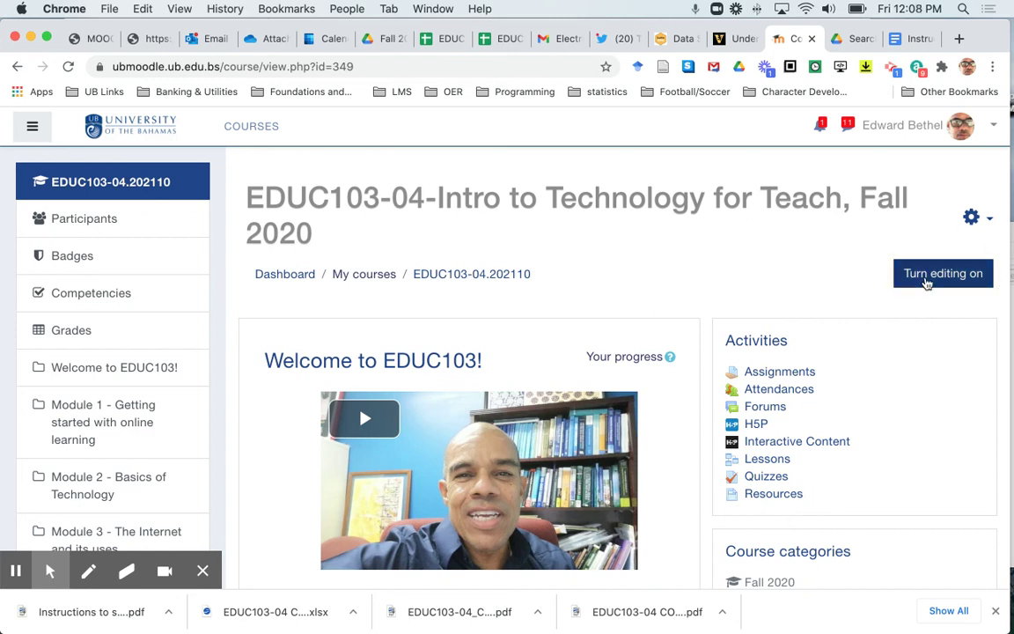
click(927, 282)
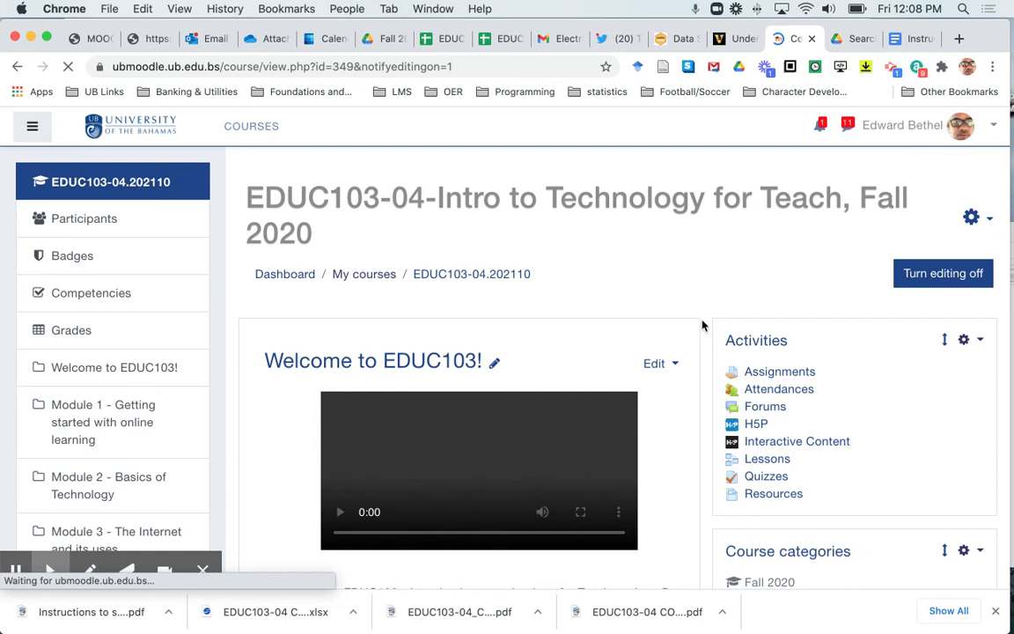
Scroll to Module 1 and open the Edit menu for Week 1 Assignment - Your time planner
scroll(703, 325, down, 8)
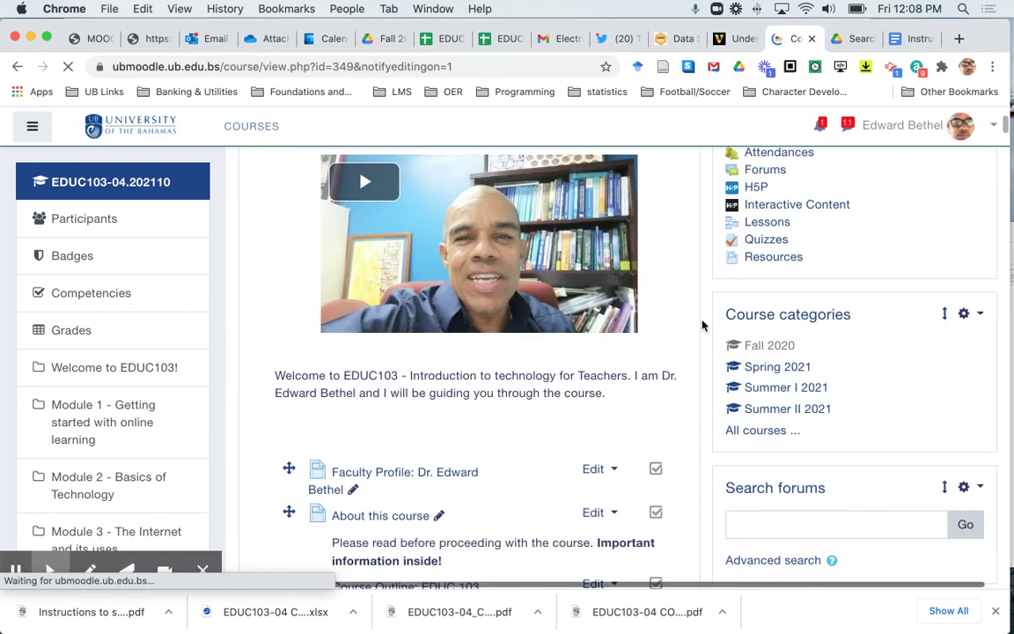
scroll(703, 325, down, 10)
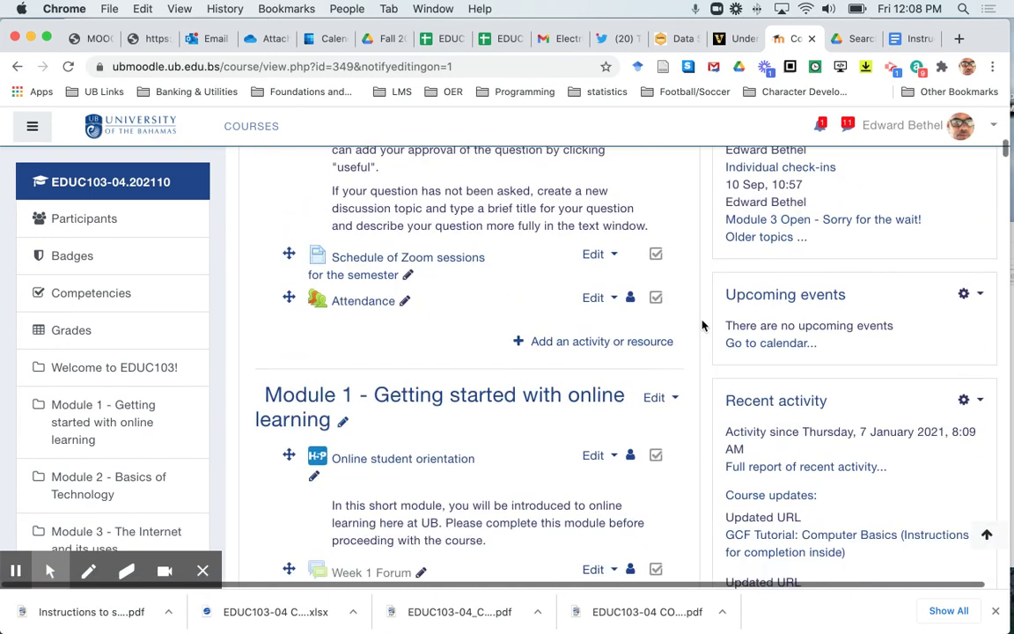
scroll(702, 326, down, 3)
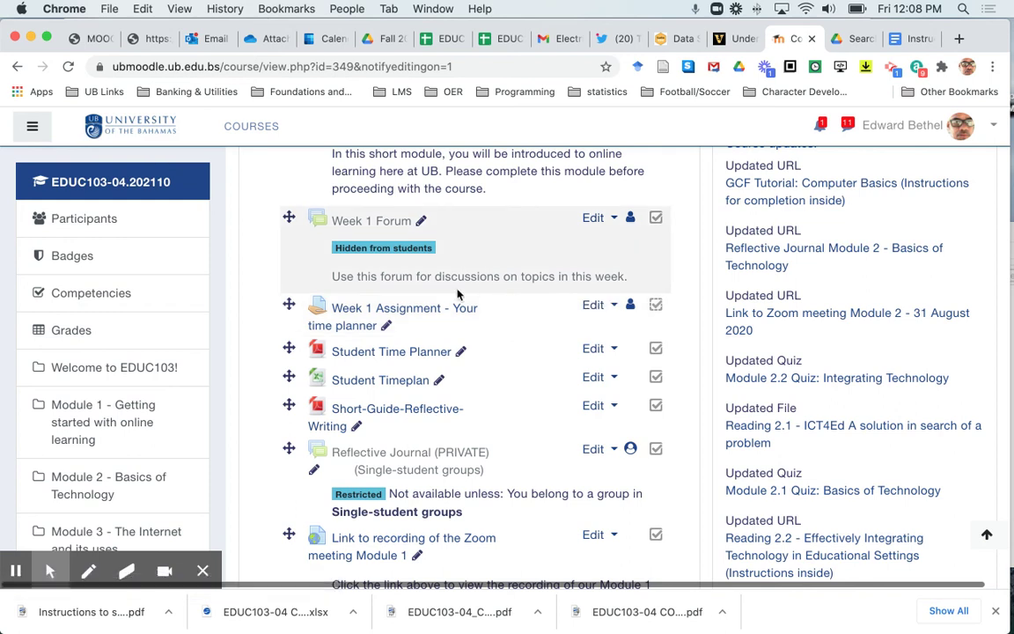
click(612, 308)
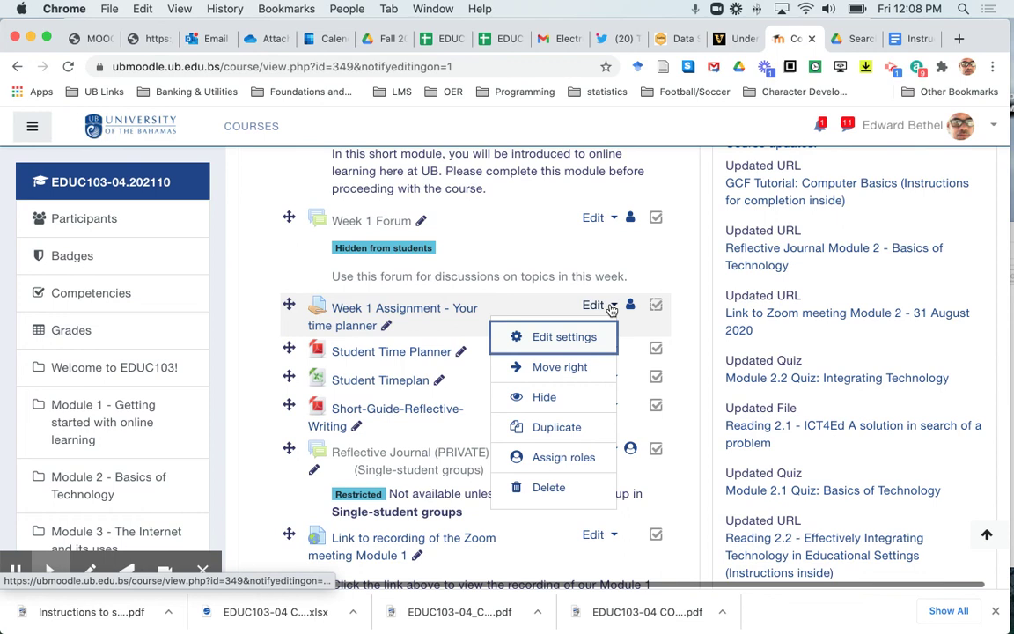
Hide Week 1 Assignment - Your time planner, then make it visible to students again
click(545, 397)
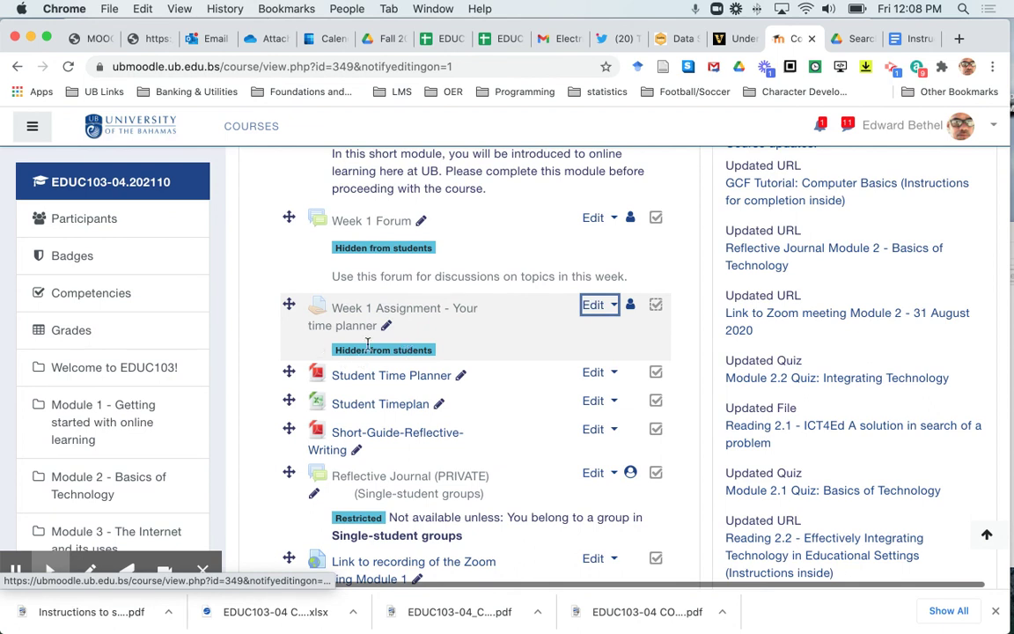
click(610, 309)
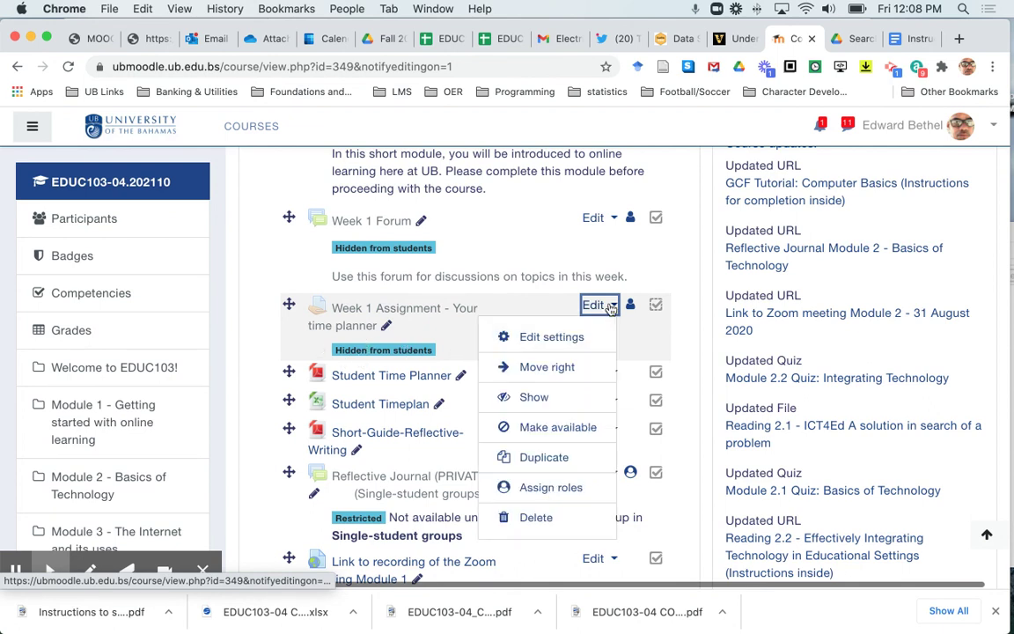
click(533, 400)
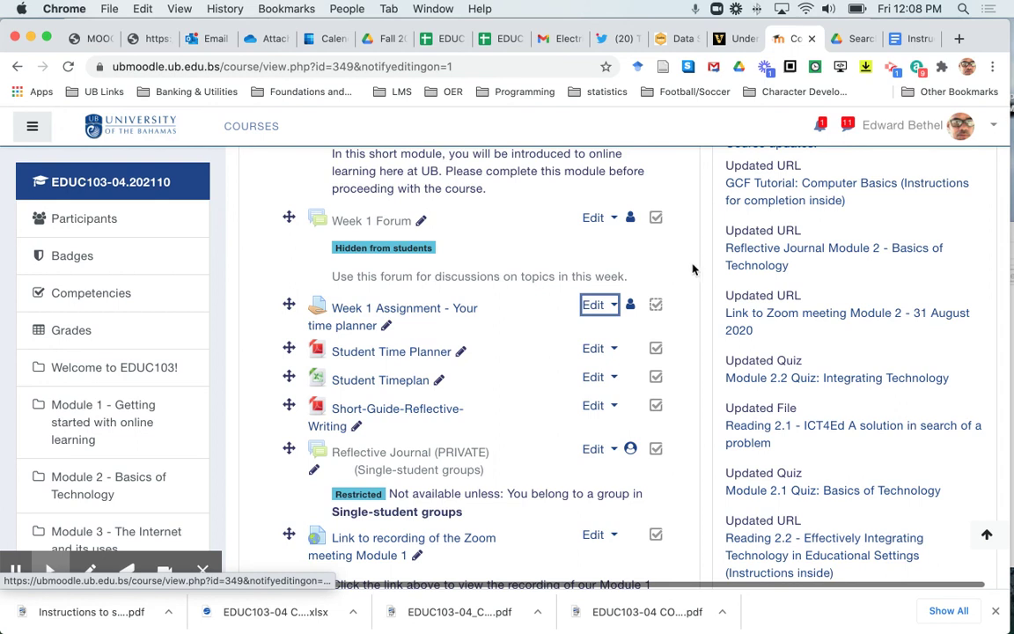
scroll(693, 268, up, 5)
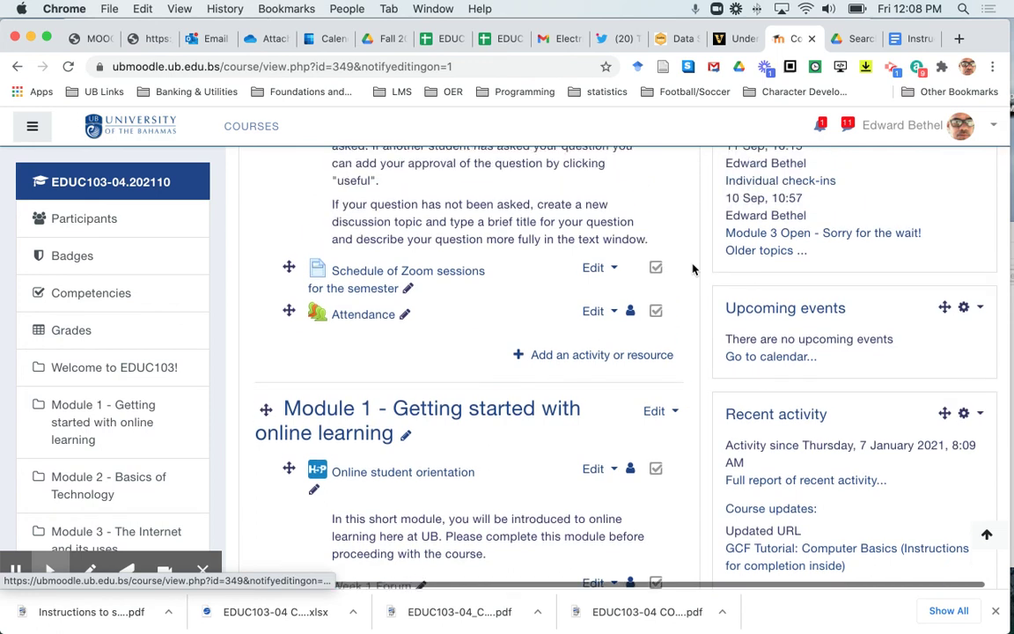
scroll(693, 268, up, 4)
scroll(693, 269, up, 8)
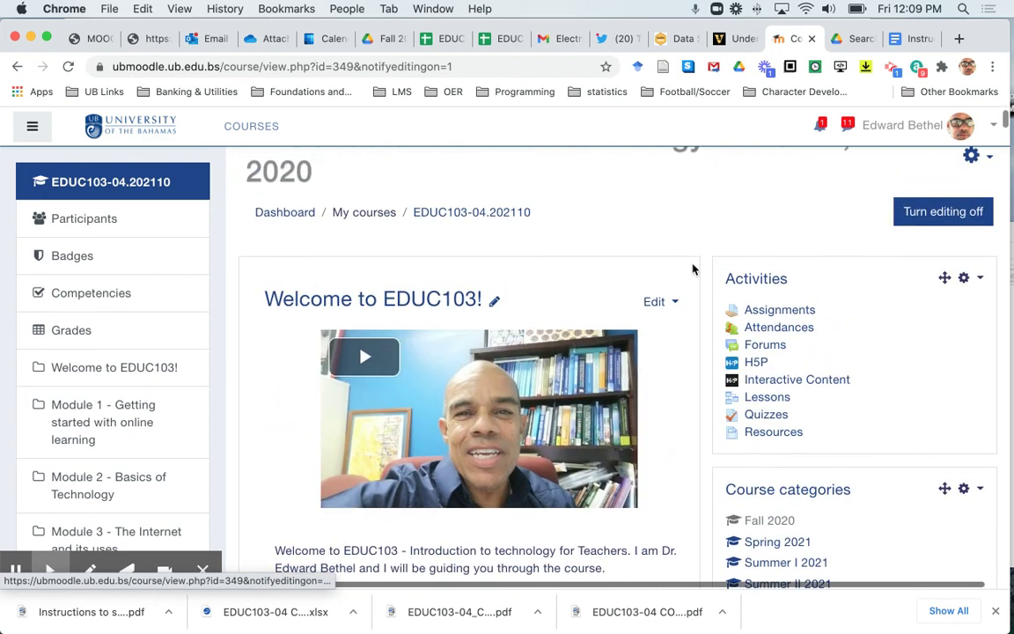
scroll(693, 269, up, 2)
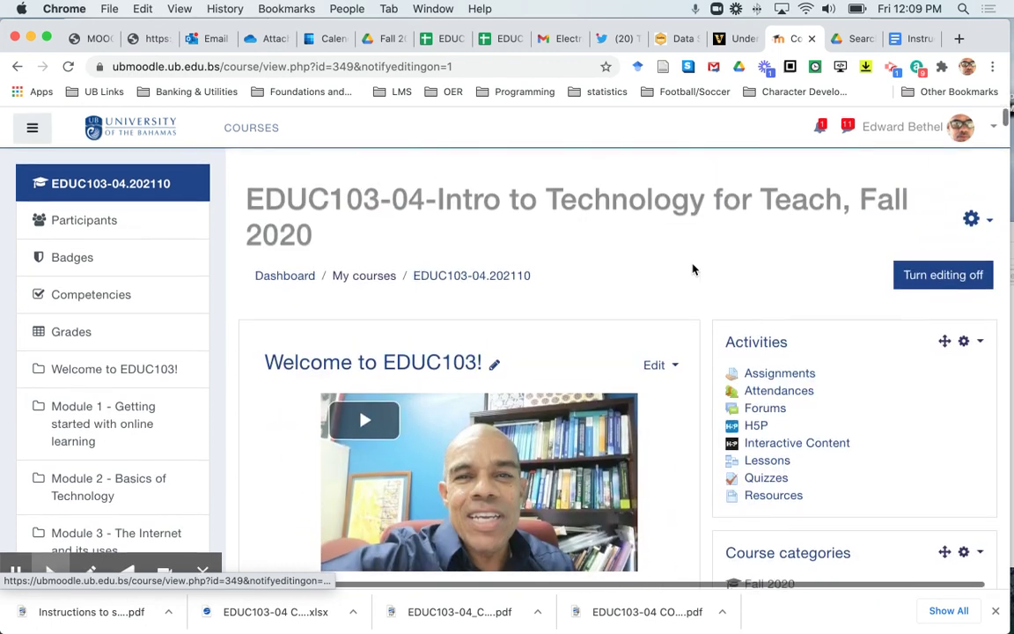